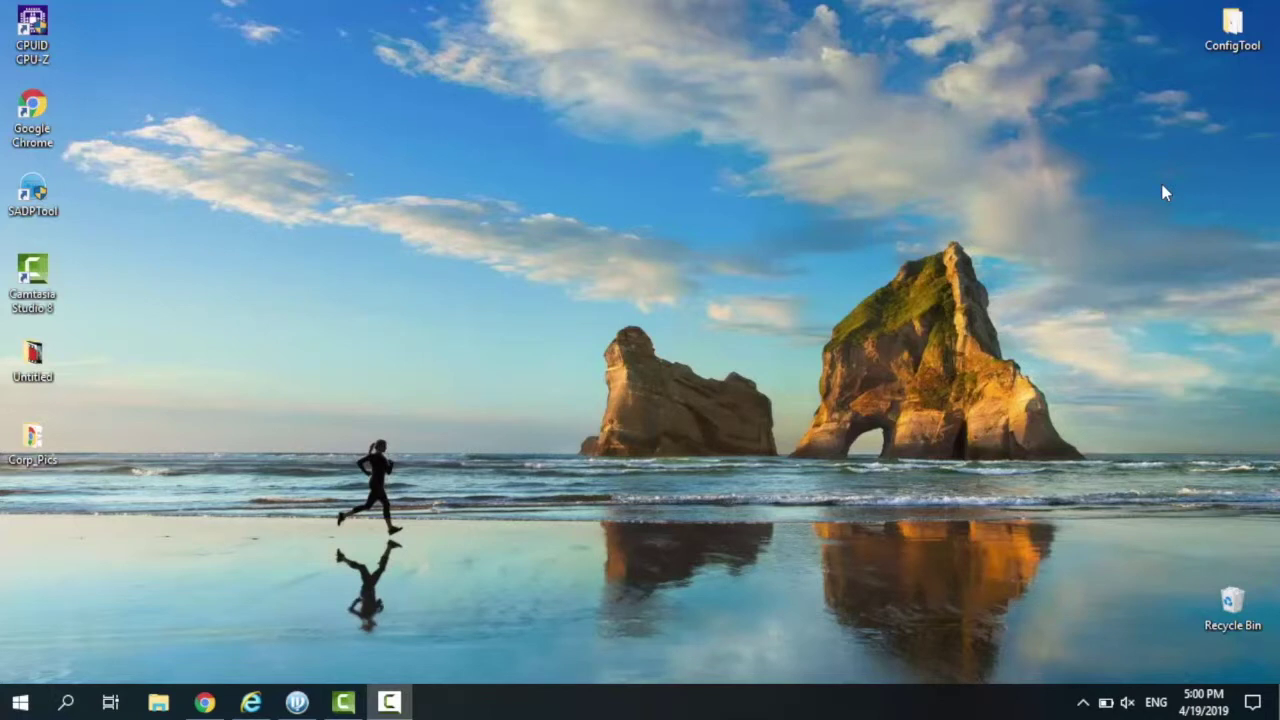
Switch to the camera's login page in Internet Explorer and log in as admin with the account password
{"action": "left_click", "coordinate": [252, 700]}
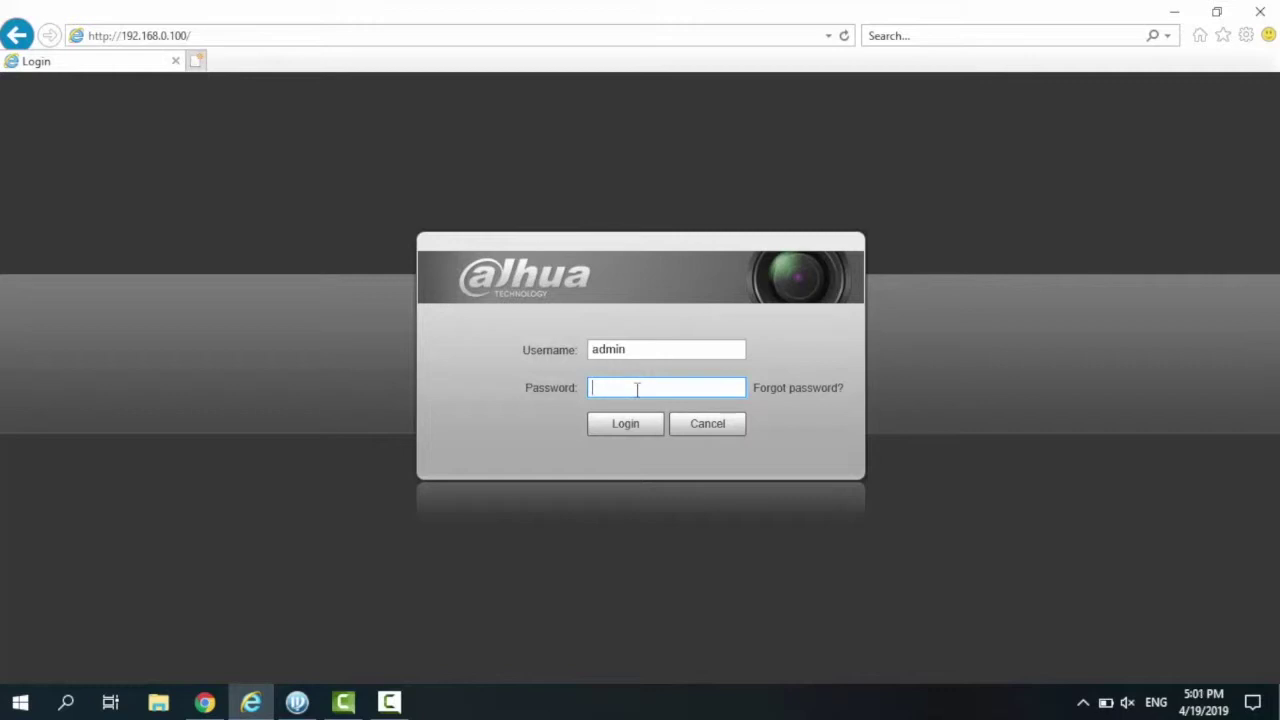
{"action": "type", "text": "**********"}
{"action": "key", "text": "Return"}
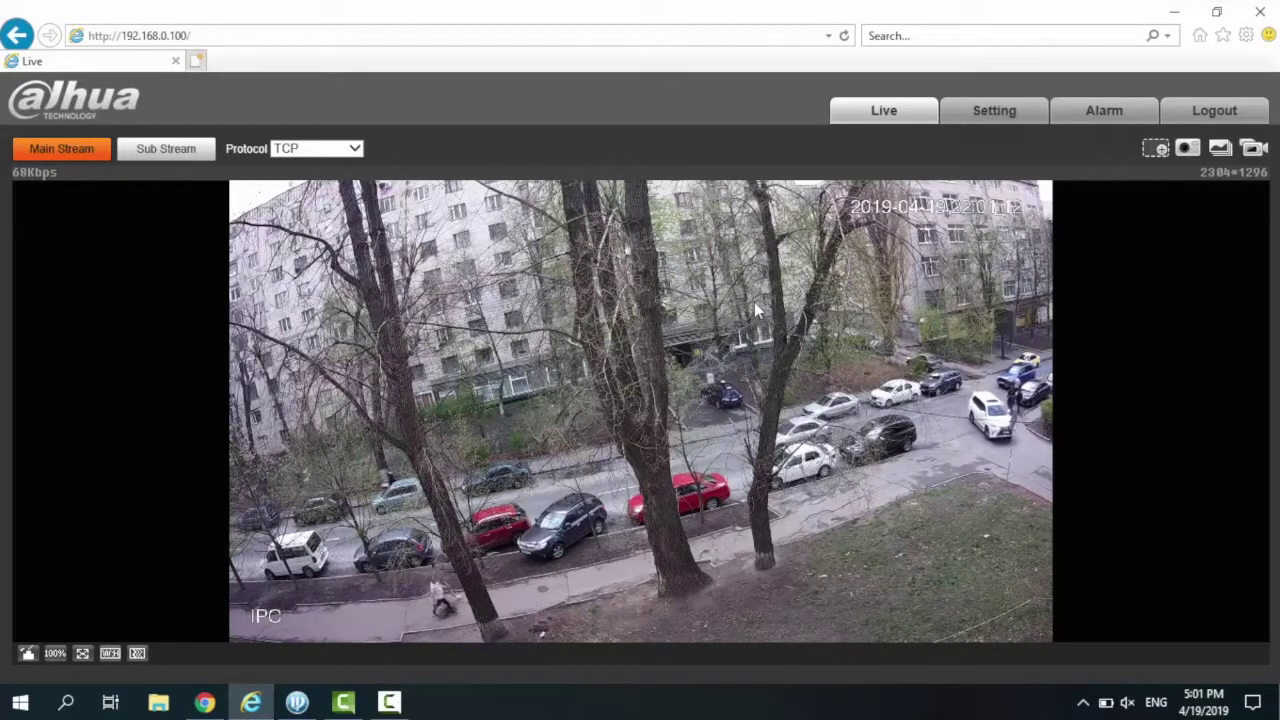
Open the camera settings and review the picture conditions, the style options and the profile management settings
{"action": "left_click", "coordinate": [1000, 114]}
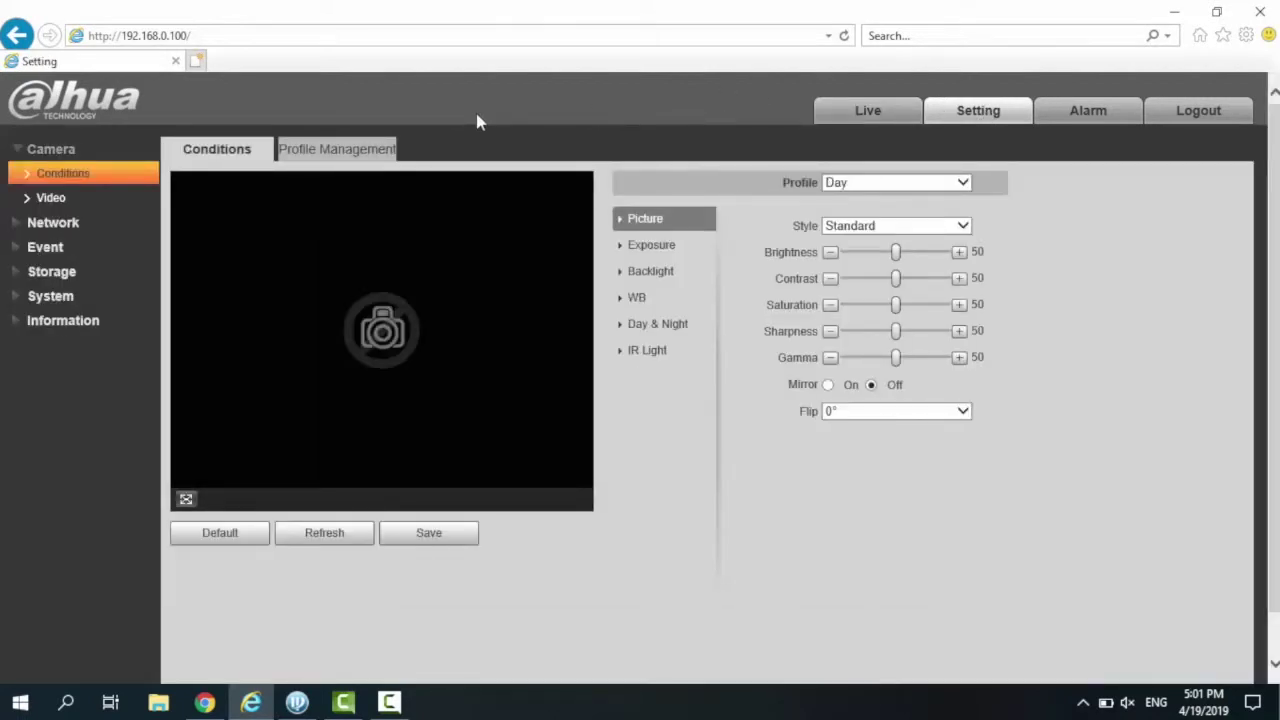
{"action": "left_click", "coordinate": [951, 228]}
{"action": "left_click", "coordinate": [1100, 250]}
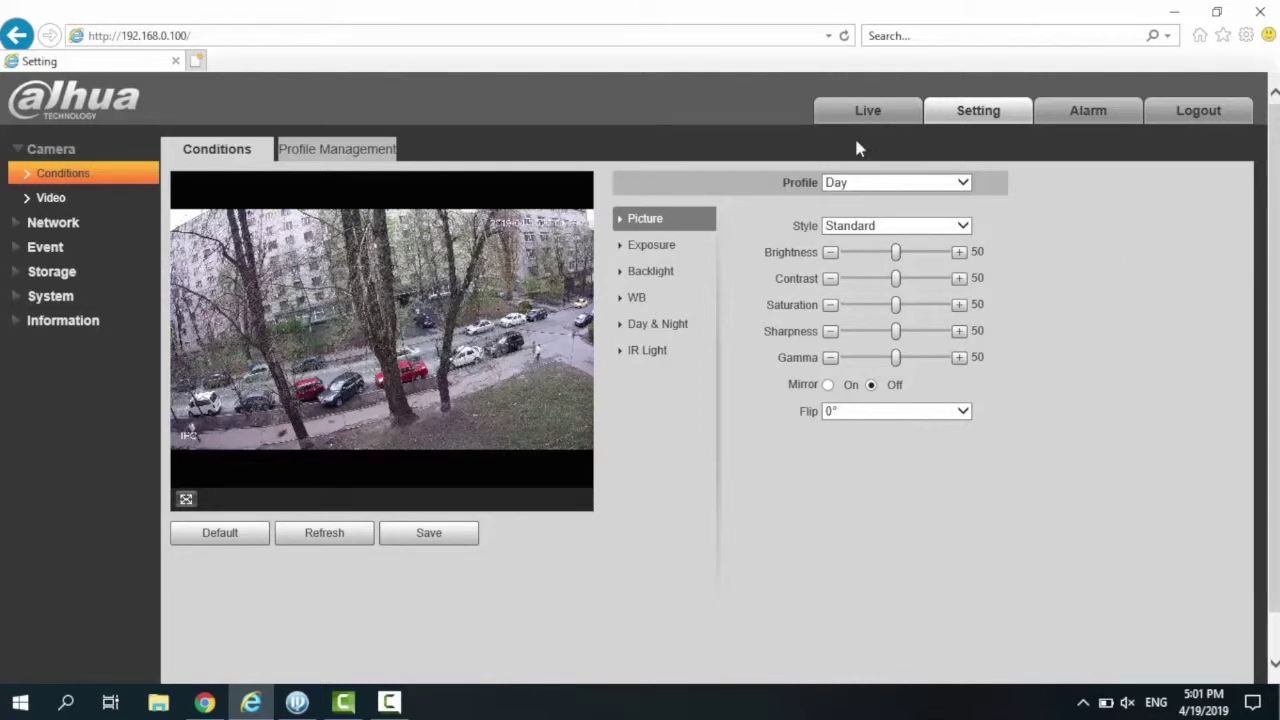
{"action": "left_click", "coordinate": [388, 147]}
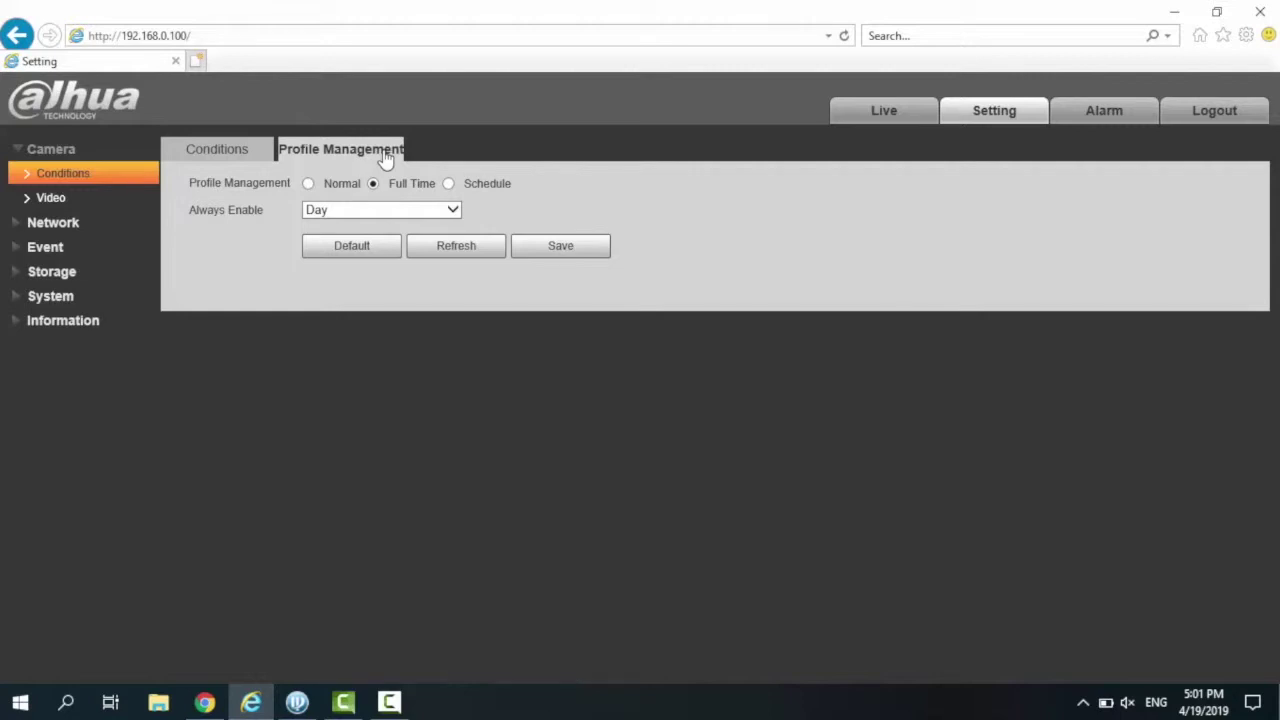
Review the camera's video stream settings, checking the main stream's encode mode and bit rate type options
{"action": "left_click", "coordinate": [52, 200]}
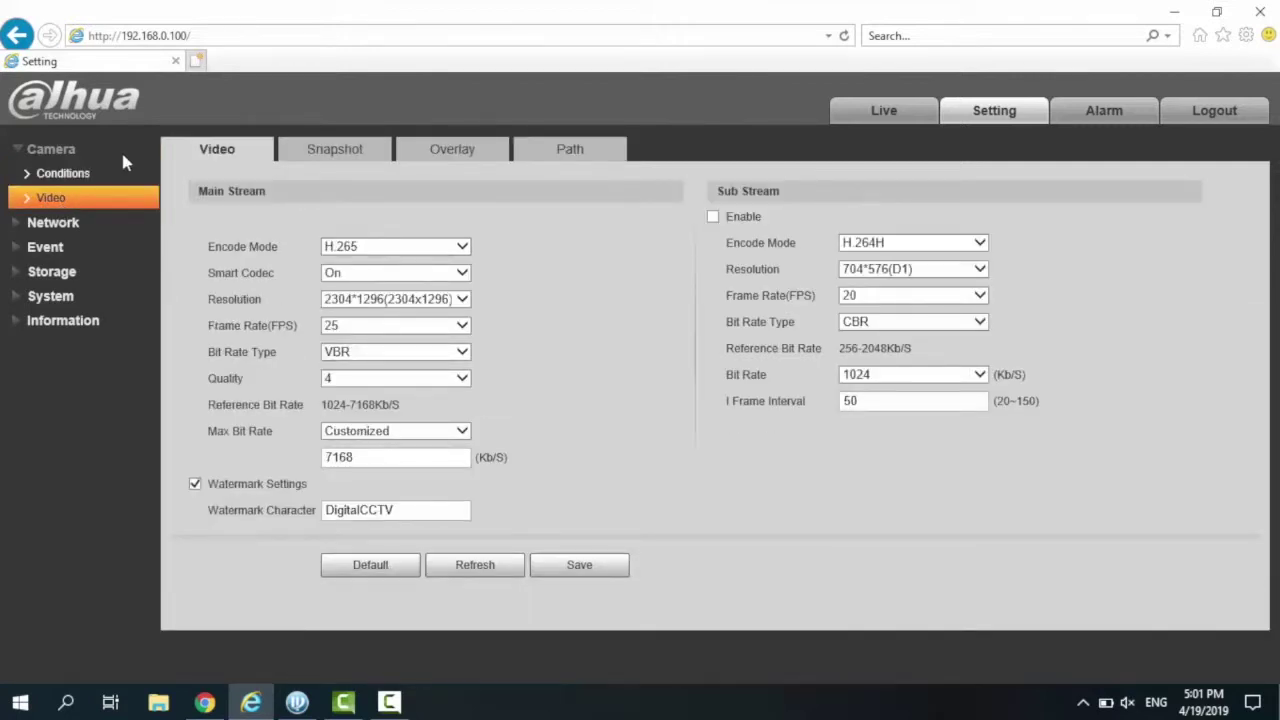
{"action": "left_click", "coordinate": [397, 247]}
{"action": "left_click", "coordinate": [400, 248]}
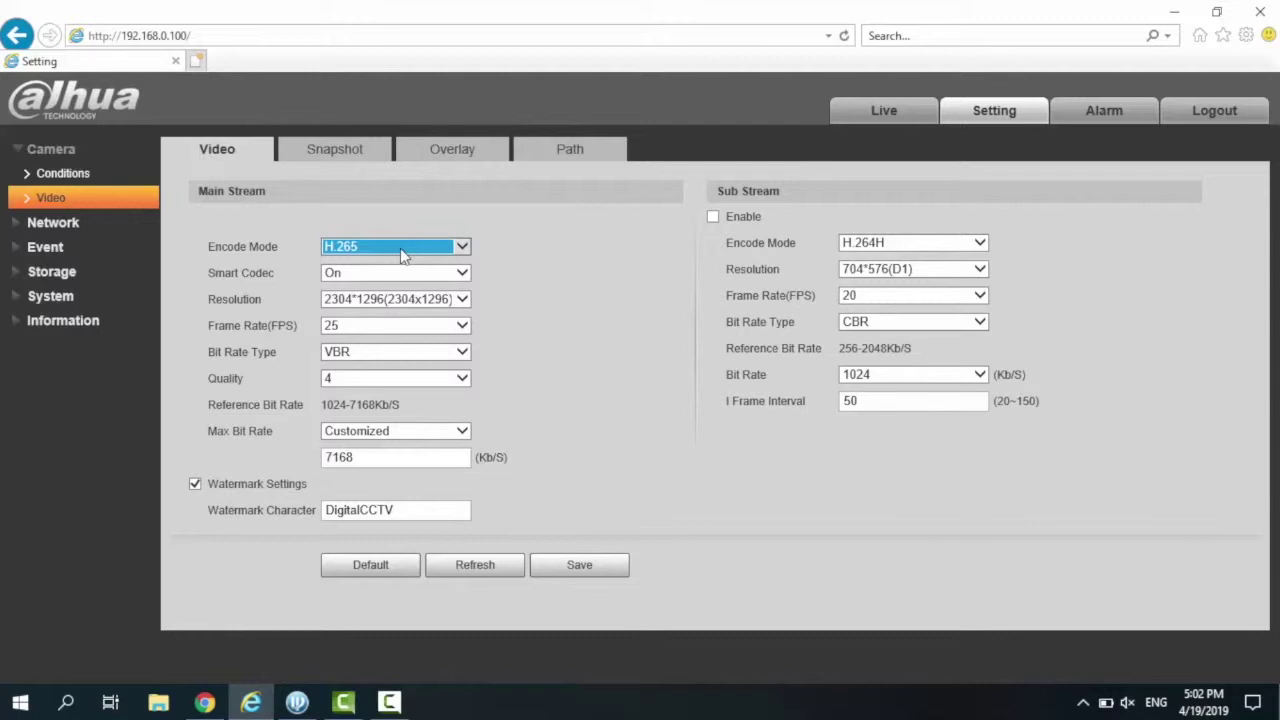
{"action": "left_click", "coordinate": [360, 358]}
{"action": "left_click", "coordinate": [690, 374]}
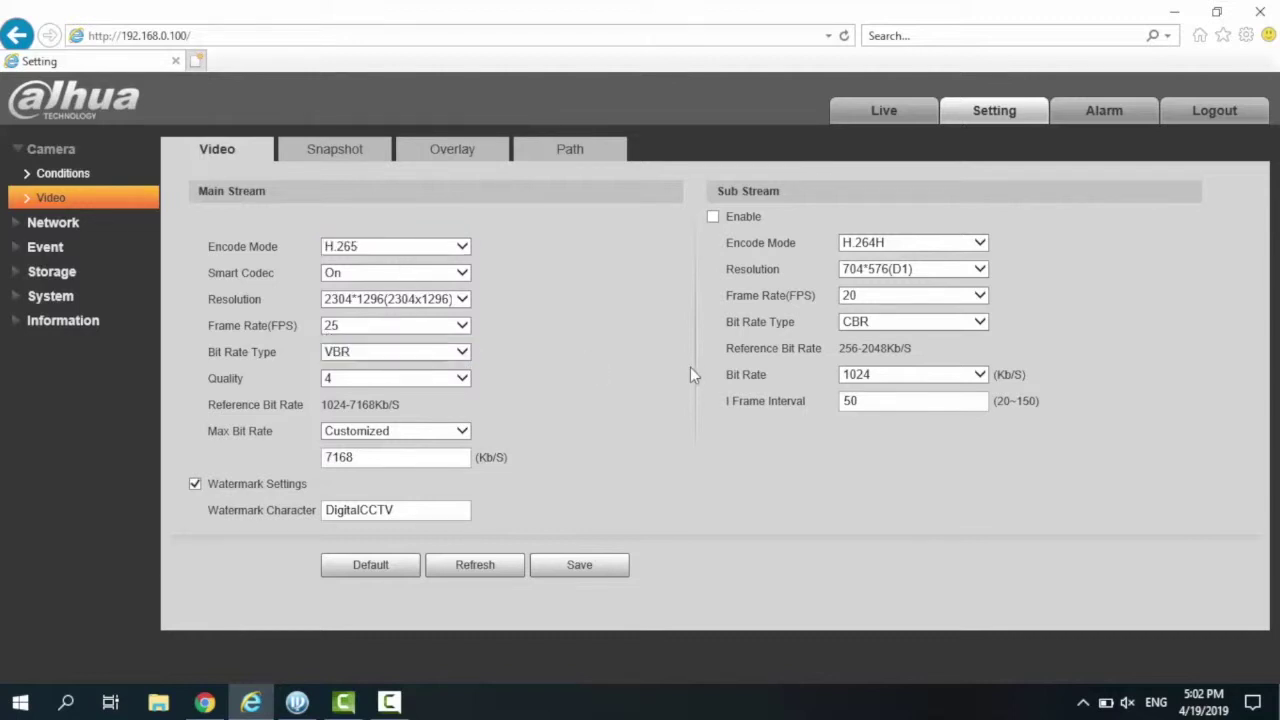
Examine the video snapshot settings with their snapshot type options, plus the overlay and storage path settings
{"action": "left_click", "coordinate": [348, 152]}
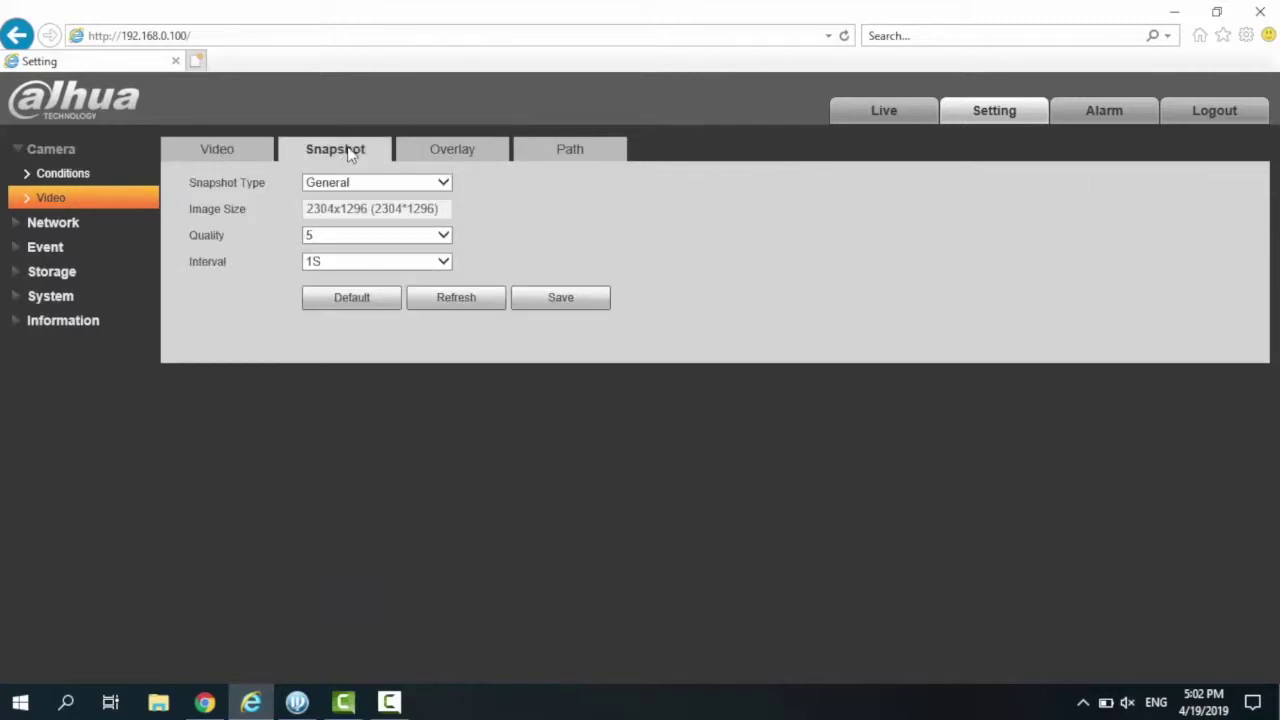
{"action": "left_click", "coordinate": [433, 184]}
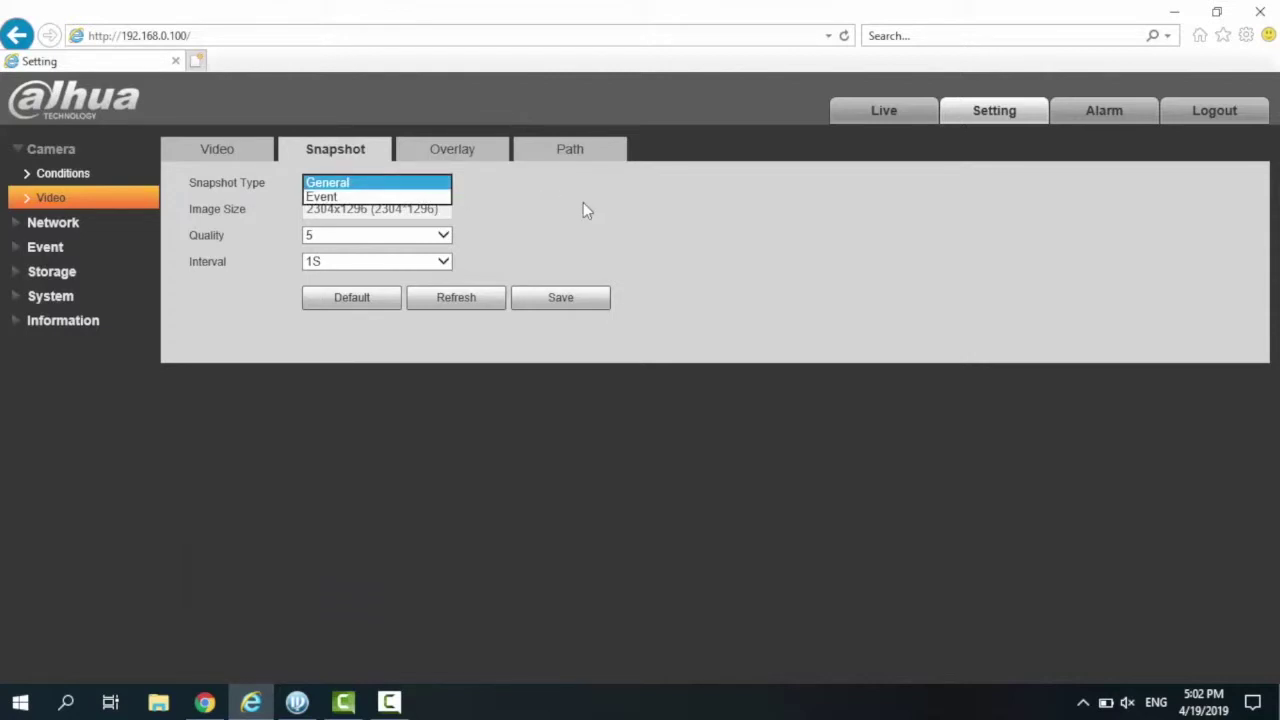
{"action": "left_click", "coordinate": [587, 210]}
{"action": "left_click", "coordinate": [452, 158]}
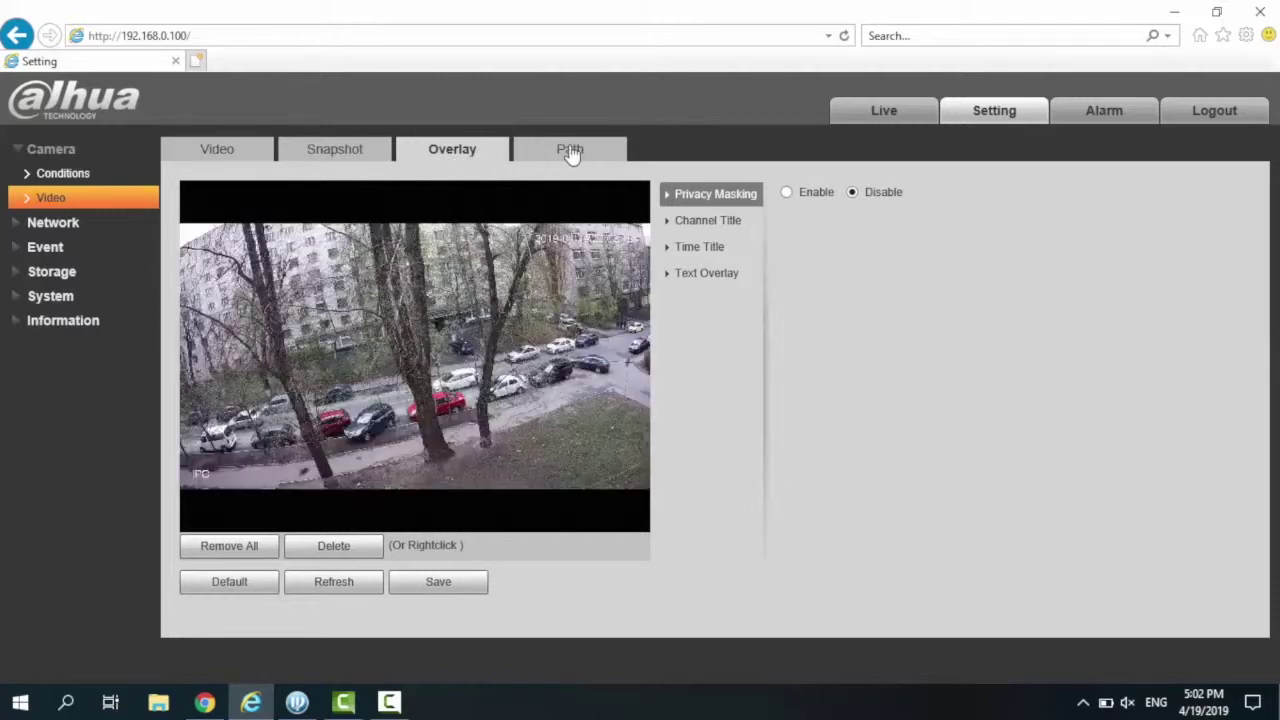
{"action": "left_click", "coordinate": [570, 151]}
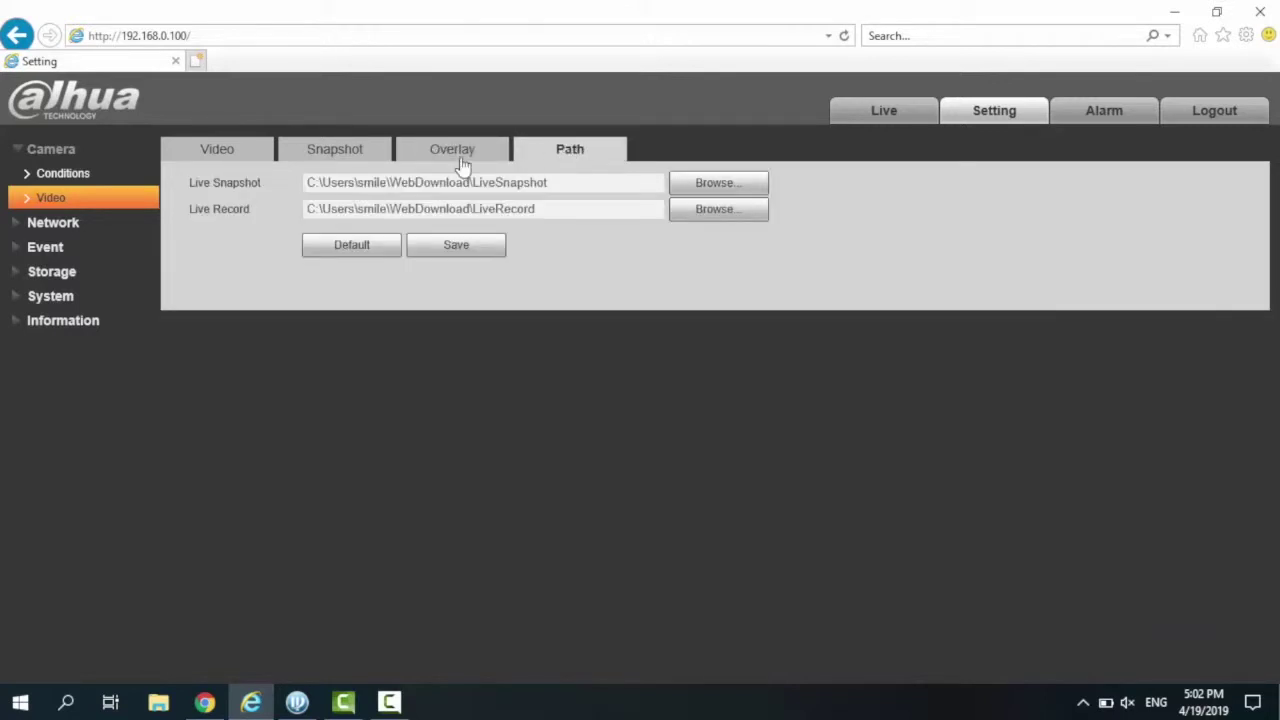
Review the network settings for TCP/IP, Port, PPPoE, DDNS and SMTP (Email)
{"action": "left_click", "coordinate": [60, 224]}
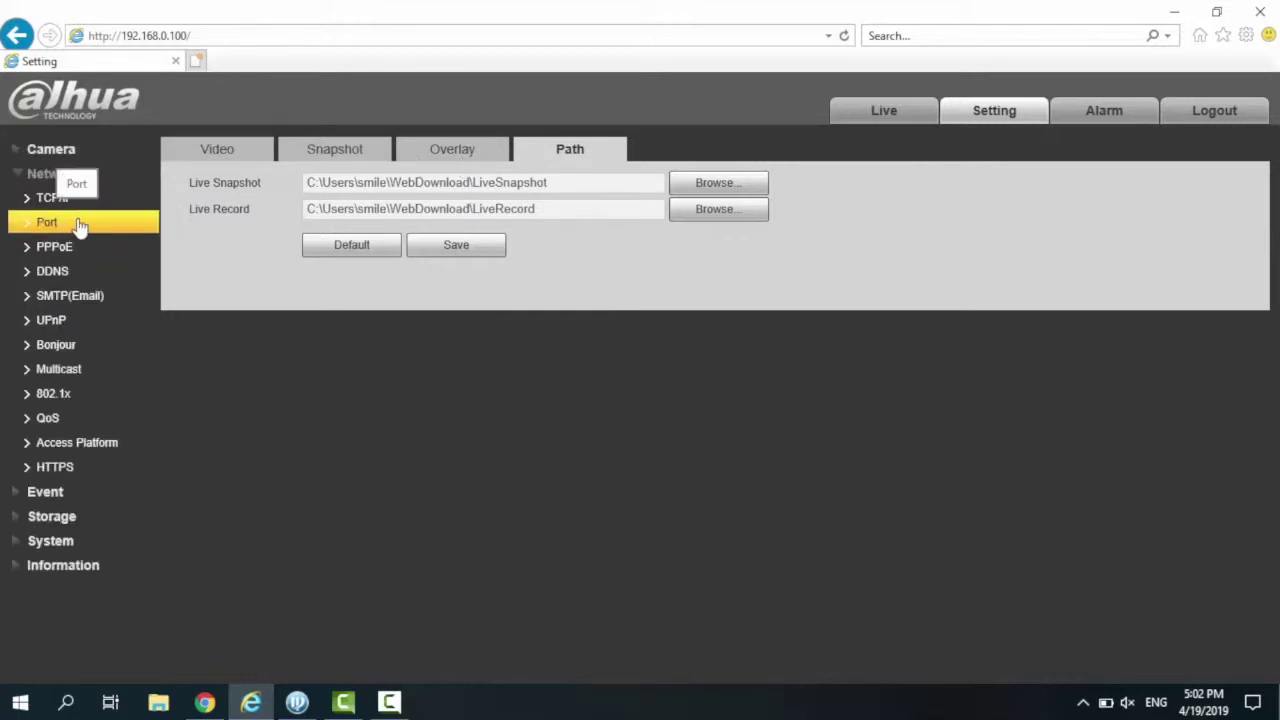
{"action": "left_click", "coordinate": [65, 197]}
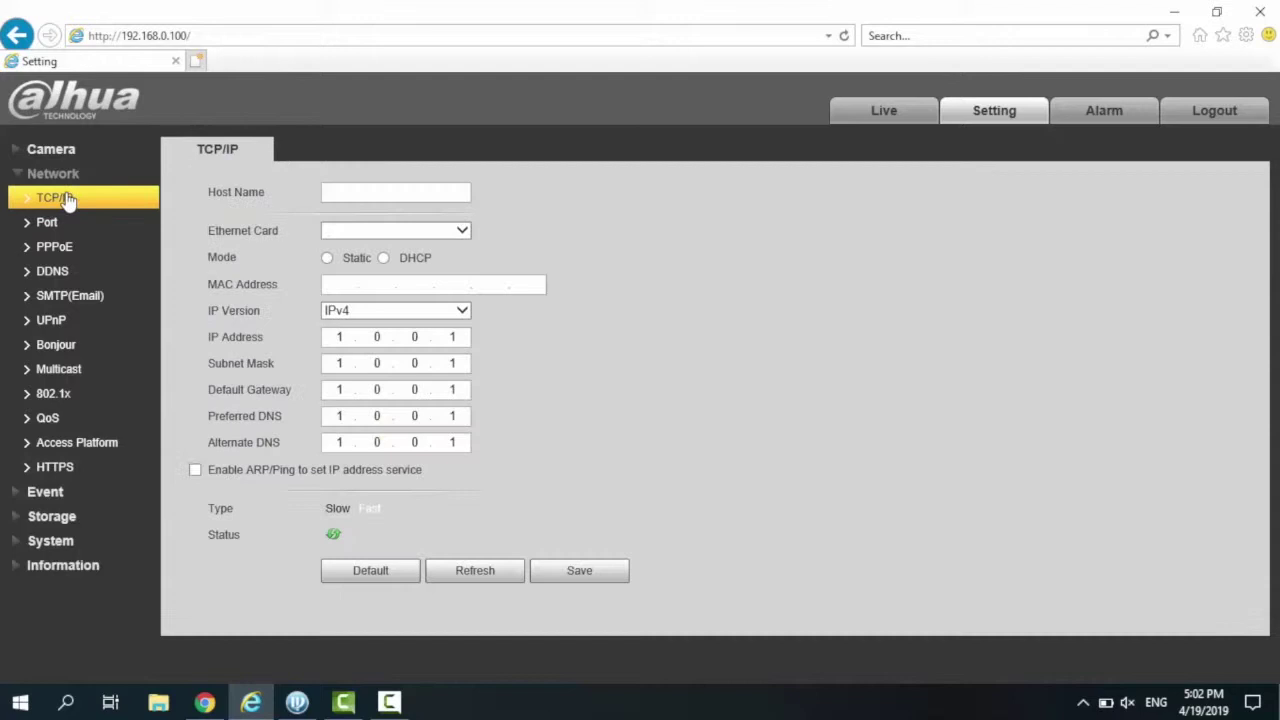
{"action": "left_click", "coordinate": [88, 224]}
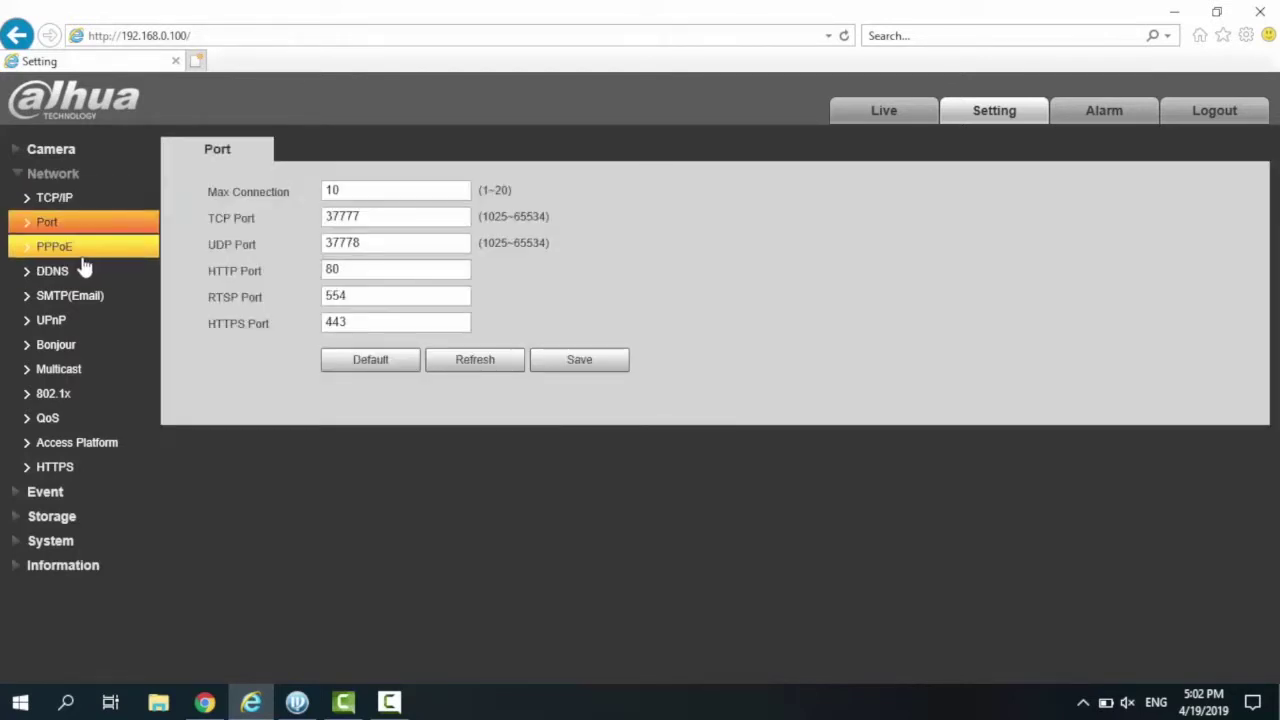
{"action": "left_click", "coordinate": [84, 255]}
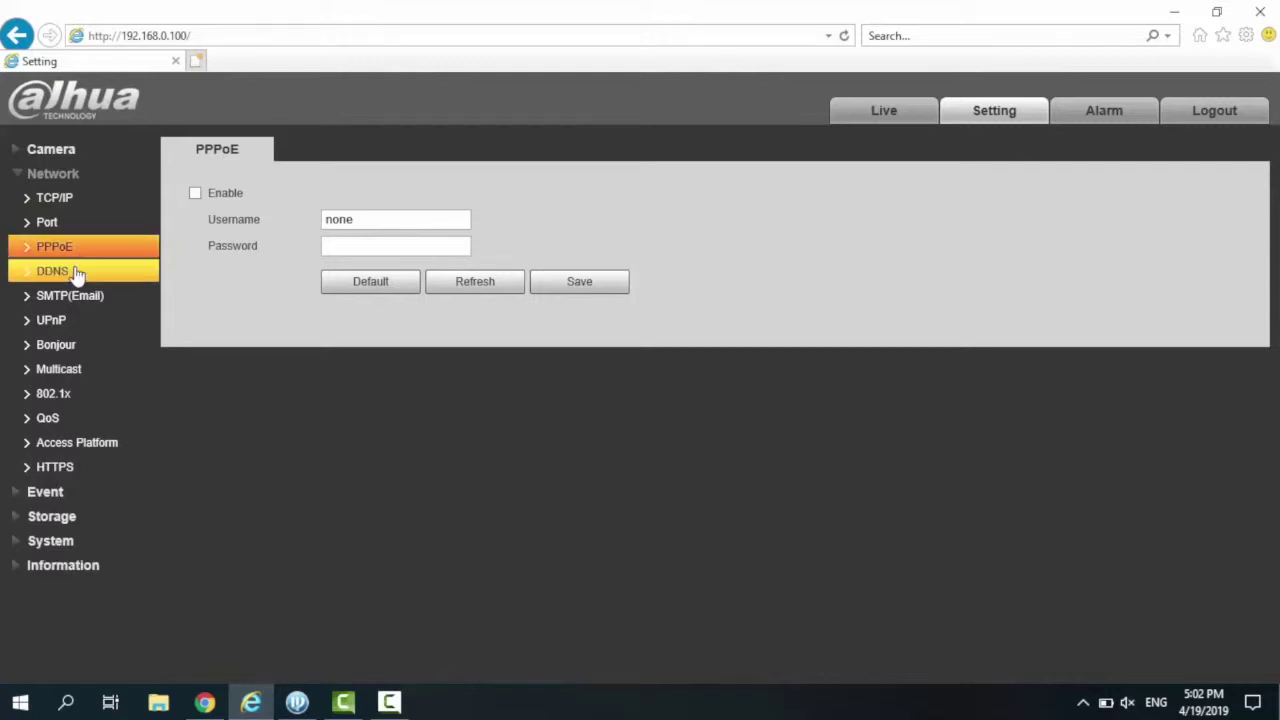
{"action": "left_click", "coordinate": [78, 273]}
{"action": "left_click", "coordinate": [66, 297]}
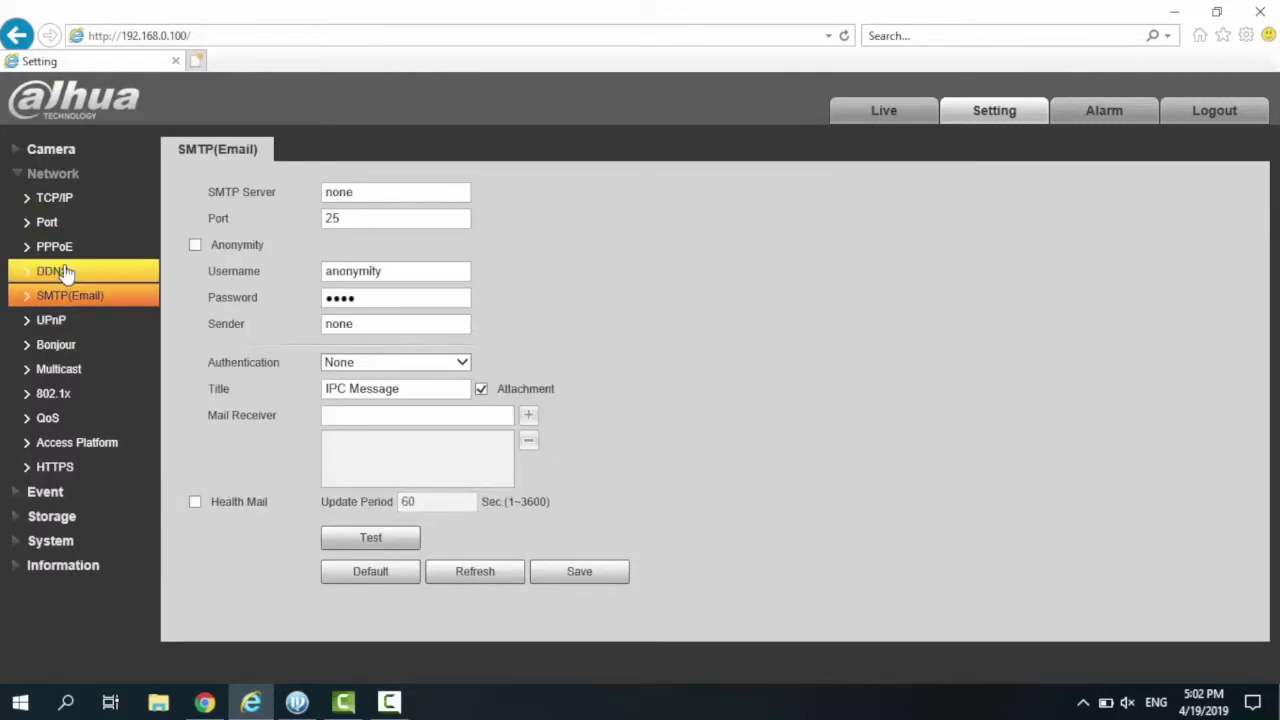
{"action": "left_click", "coordinate": [80, 272]}
Review the network settings for UPnP, Bonjour, Multicast, 802.1x, Access Platform with P2P and ONVIF, and HTTPS
{"action": "left_click", "coordinate": [80, 320]}
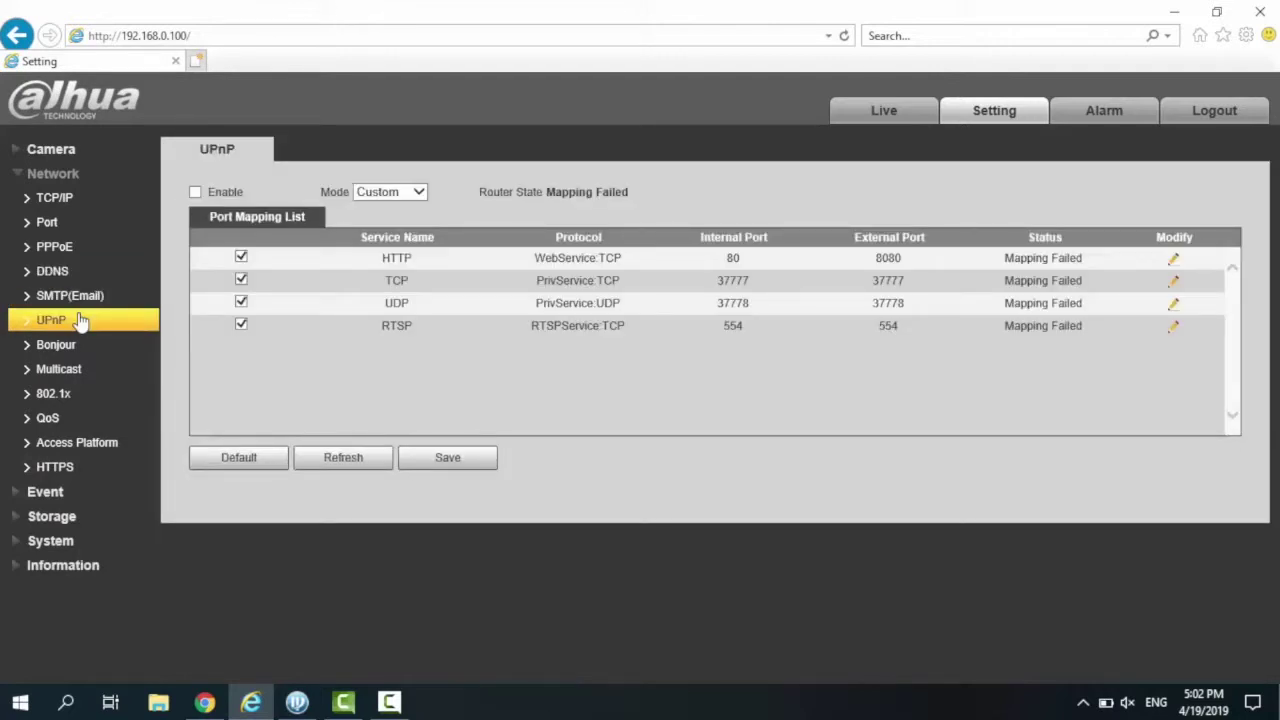
{"action": "left_click", "coordinate": [78, 344]}
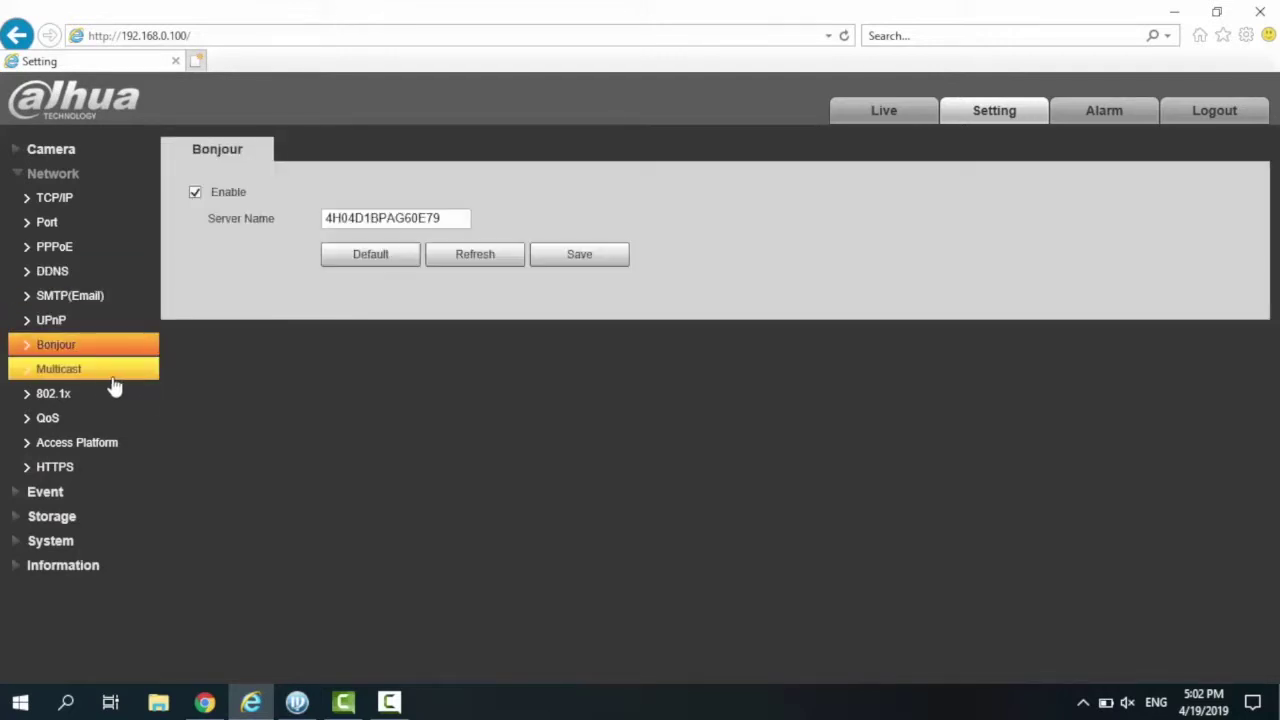
{"action": "left_click", "coordinate": [105, 373]}
{"action": "left_click", "coordinate": [90, 398]}
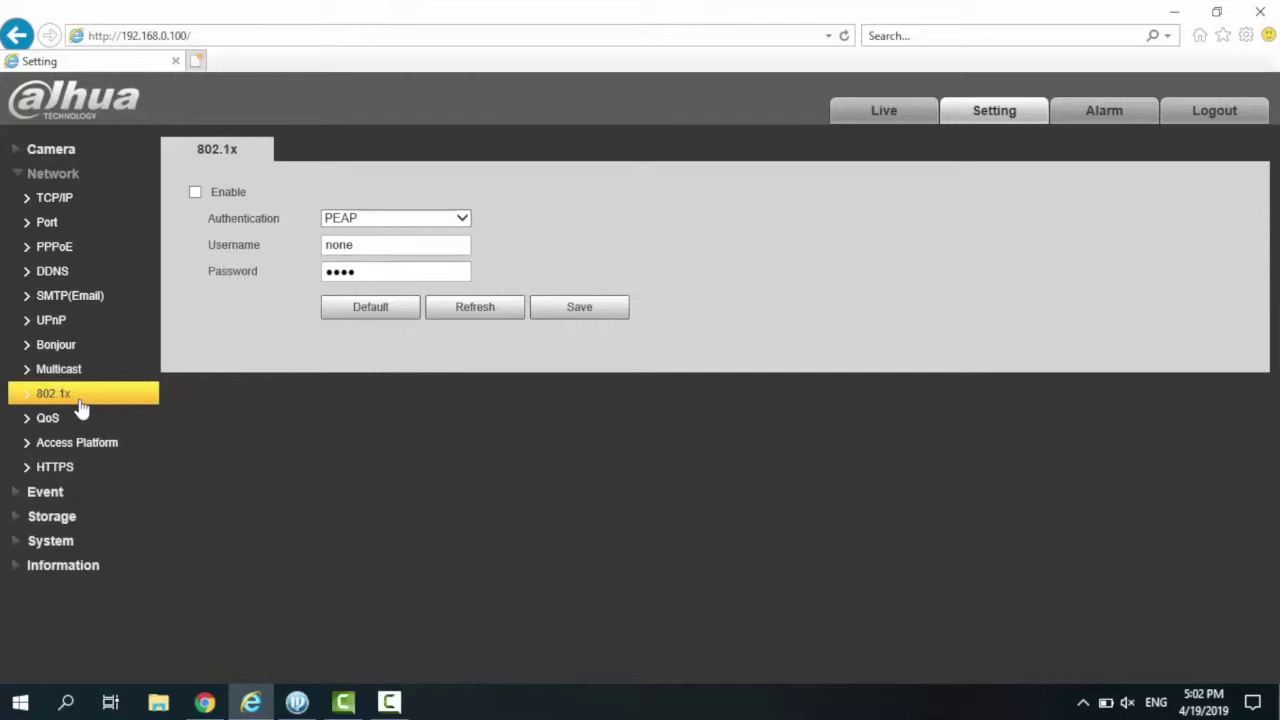
{"action": "left_click", "coordinate": [86, 446]}
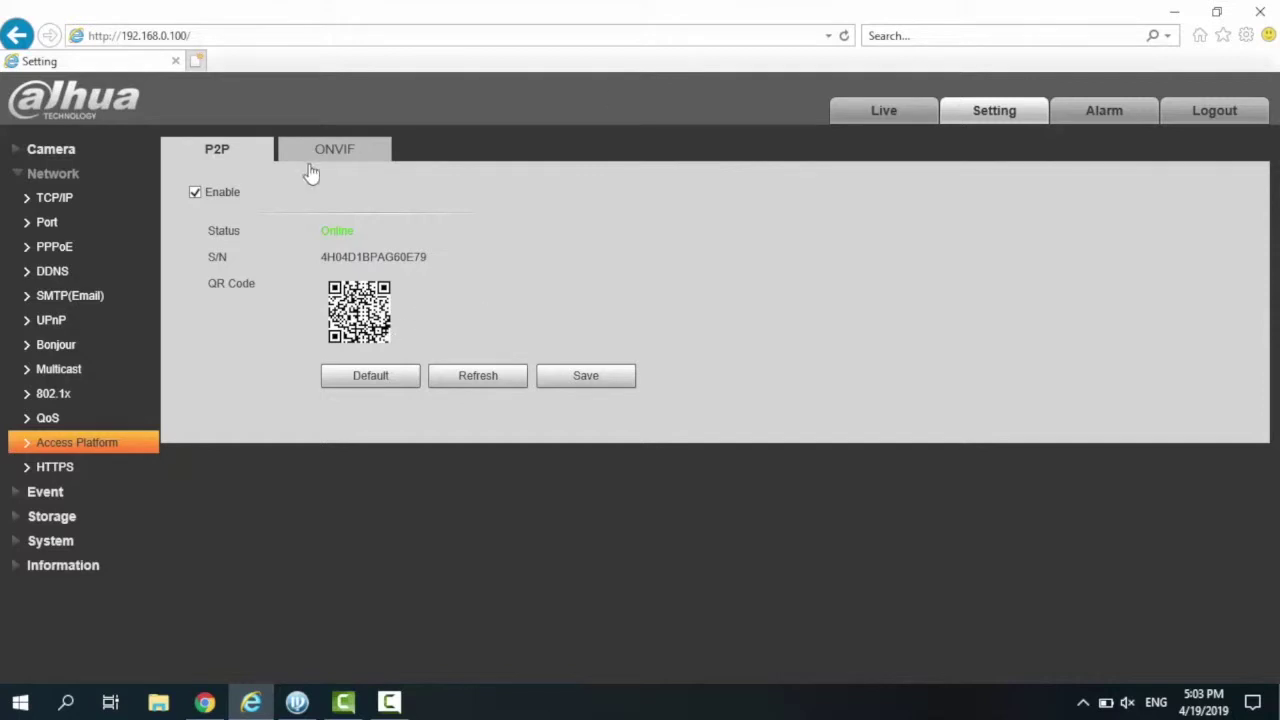
{"action": "left_click", "coordinate": [338, 152]}
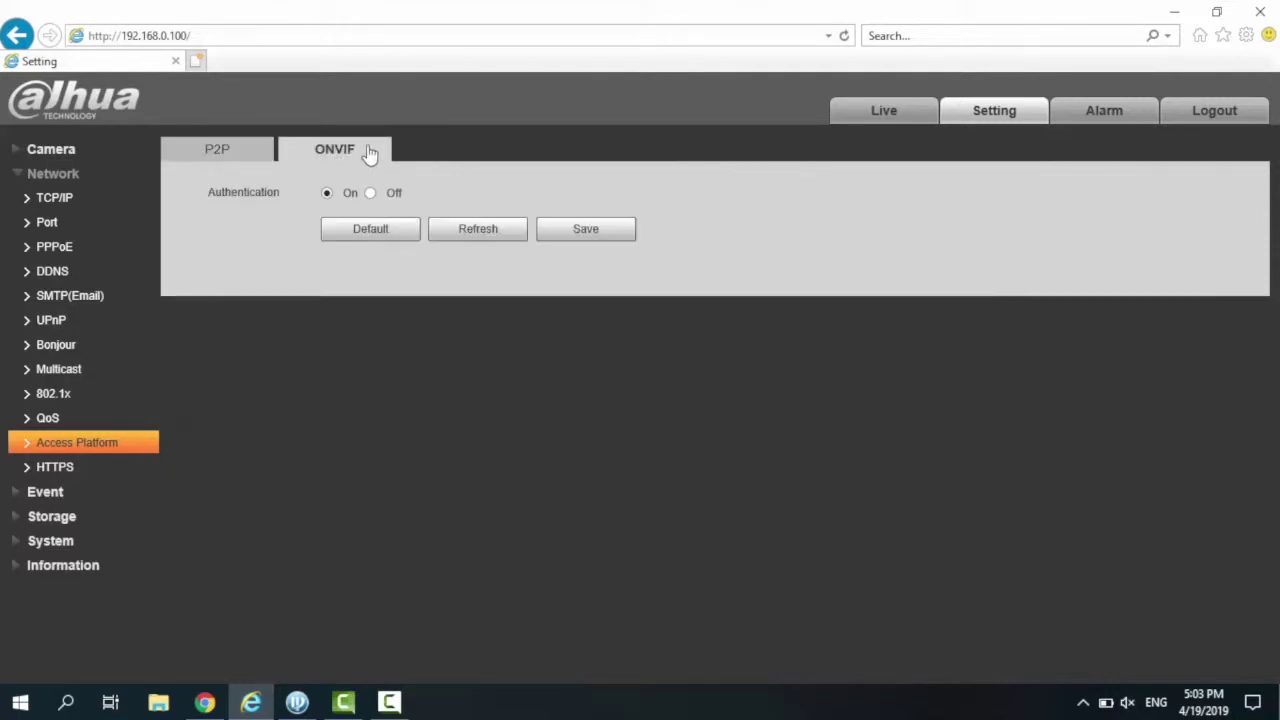
{"action": "left_click", "coordinate": [60, 470]}
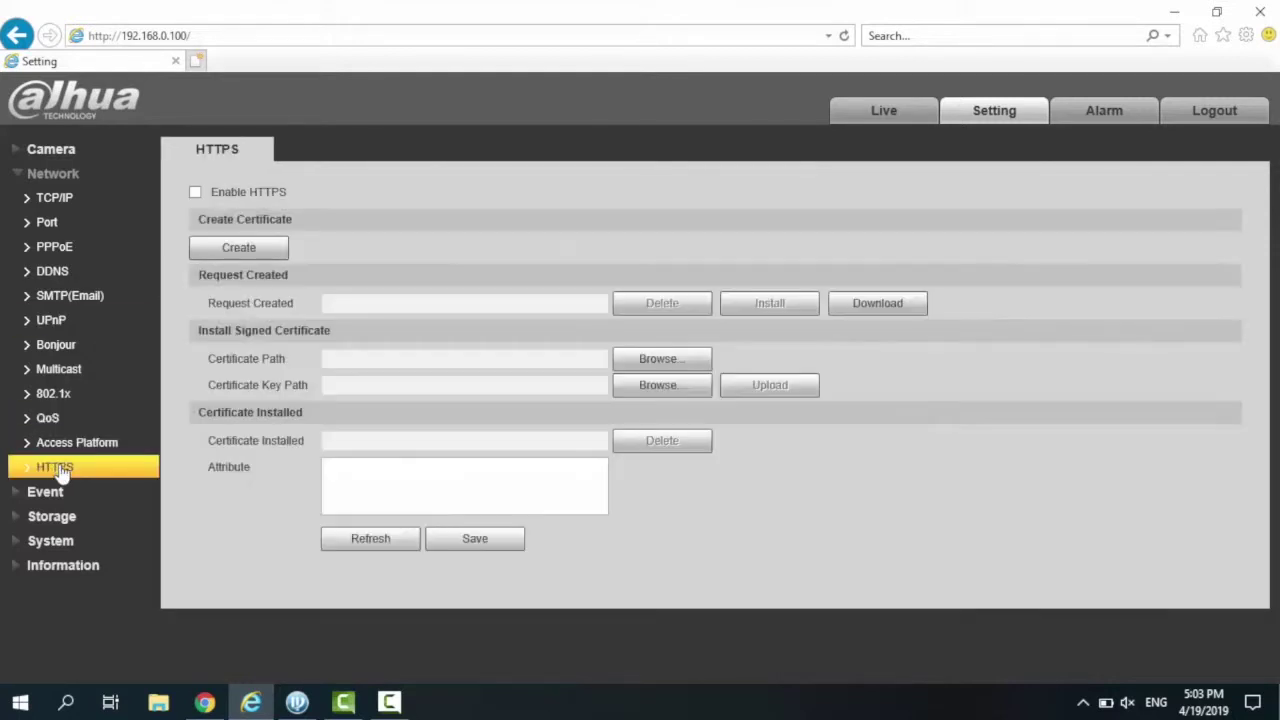
Review the event settings for video detection: motion detection, video tamper and scene changing
{"action": "left_click", "coordinate": [23, 175]}
{"action": "left_click", "coordinate": [42, 205]}
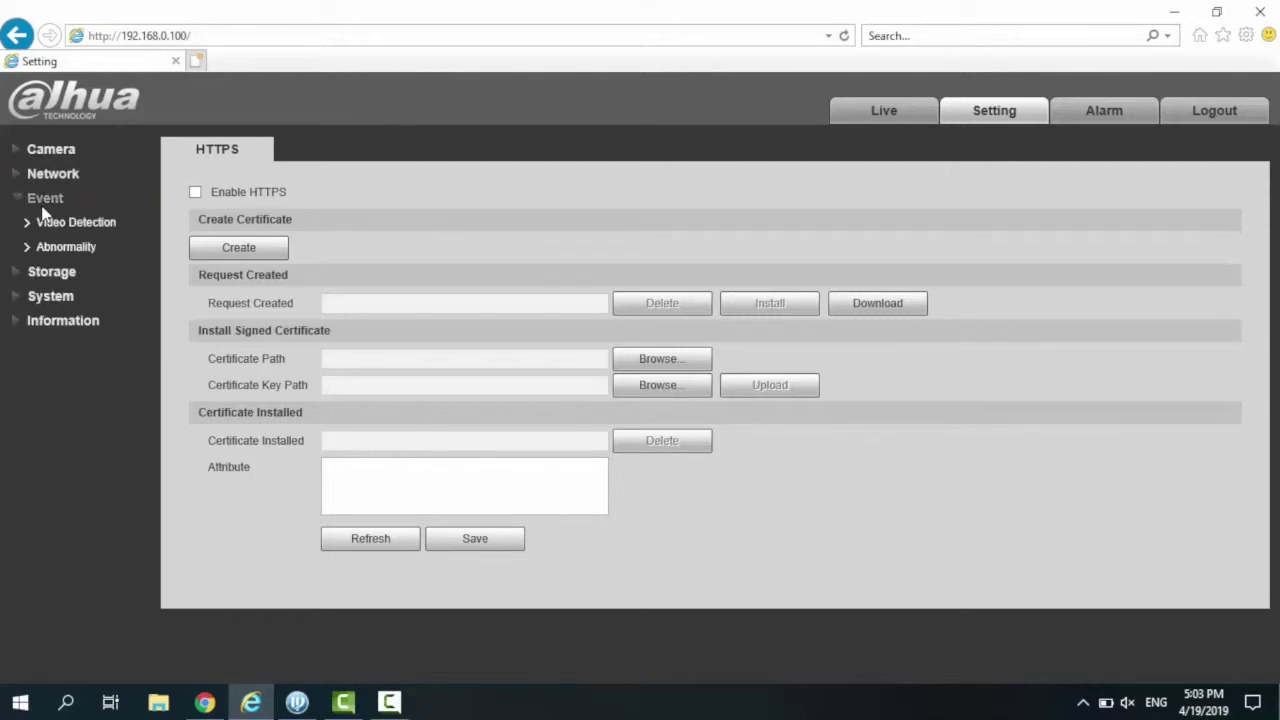
{"action": "left_click", "coordinate": [76, 223]}
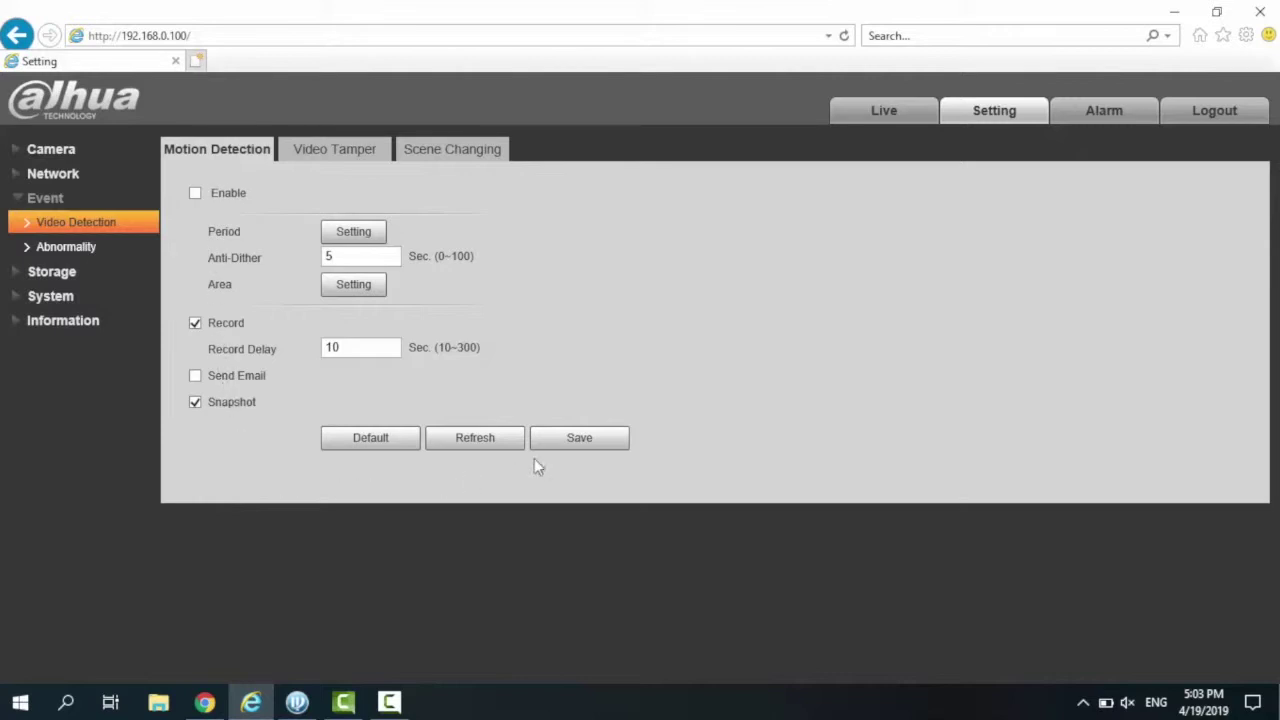
{"action": "left_click", "coordinate": [354, 150]}
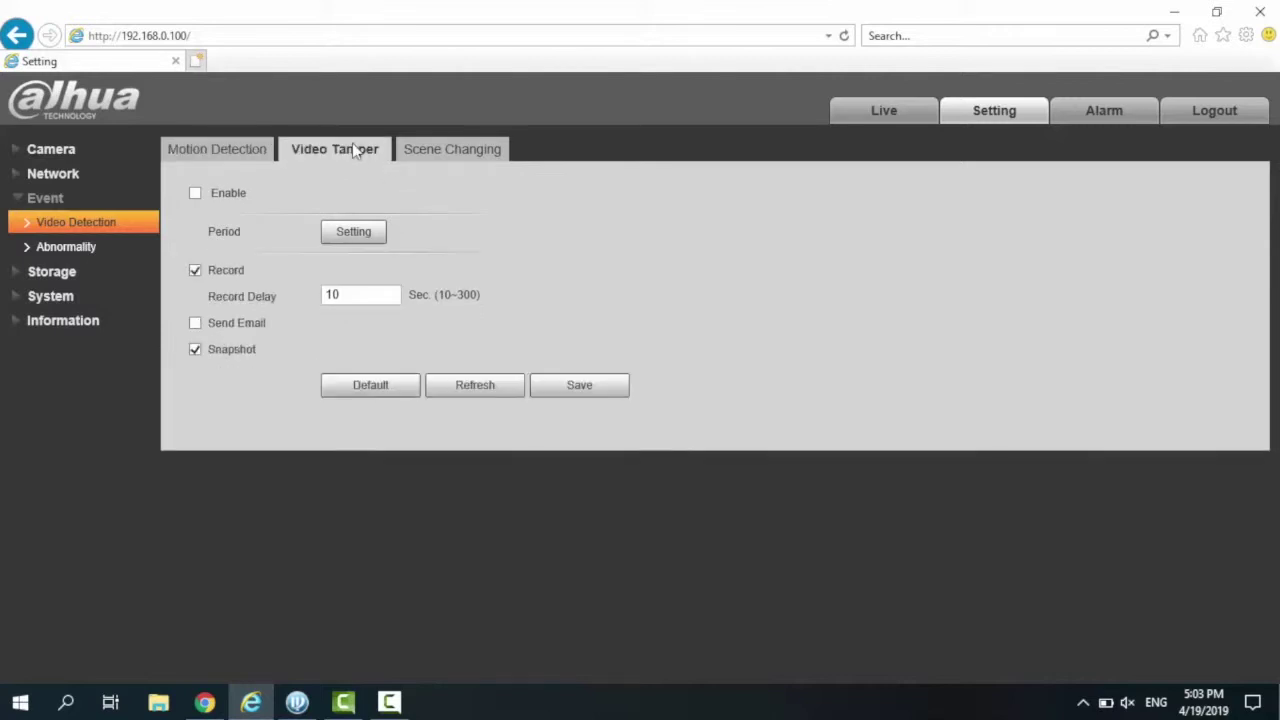
{"action": "left_click", "coordinate": [419, 156]}
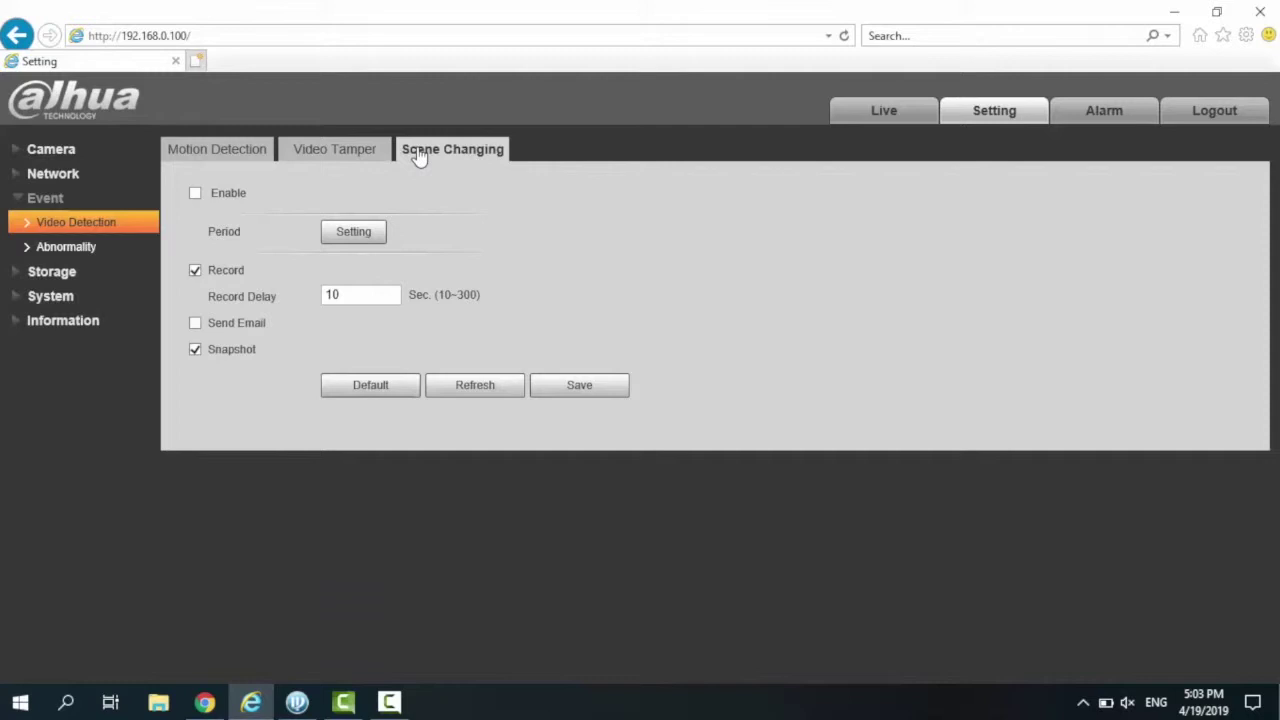
Examine the abnormality event settings for network disconnection and illegal access
{"action": "left_click", "coordinate": [90, 250]}
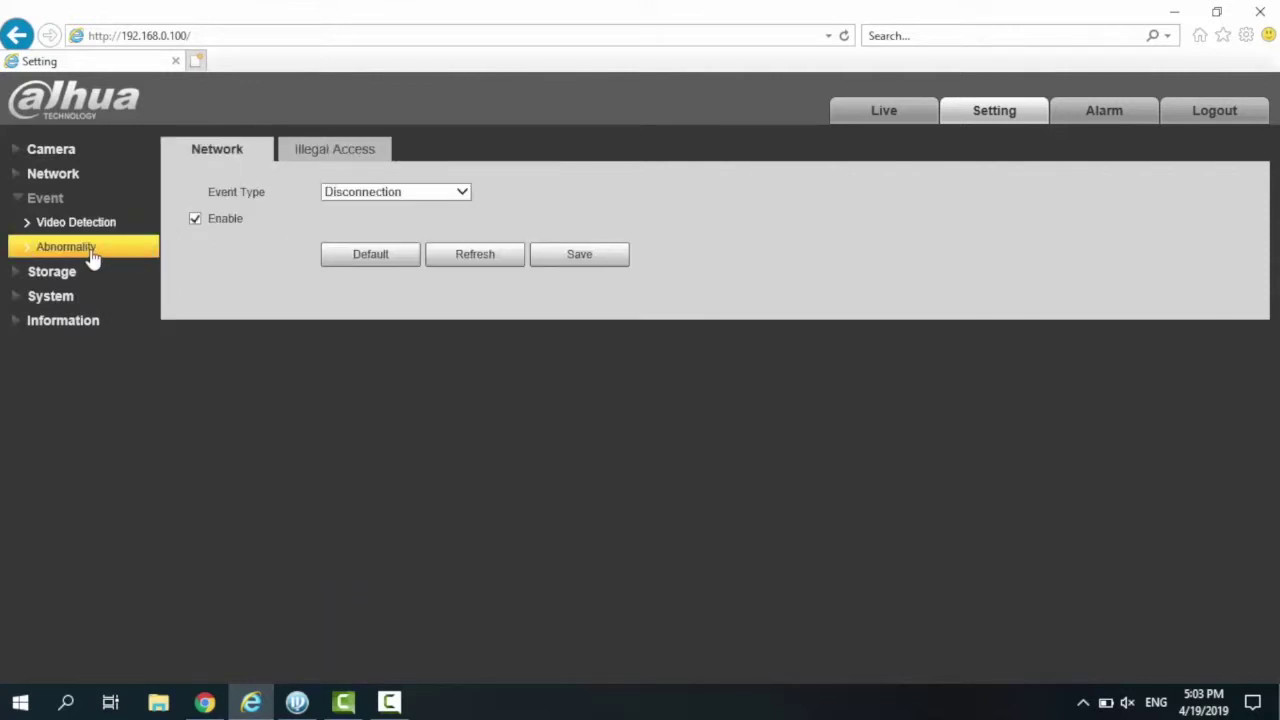
{"action": "left_click", "coordinate": [338, 160]}
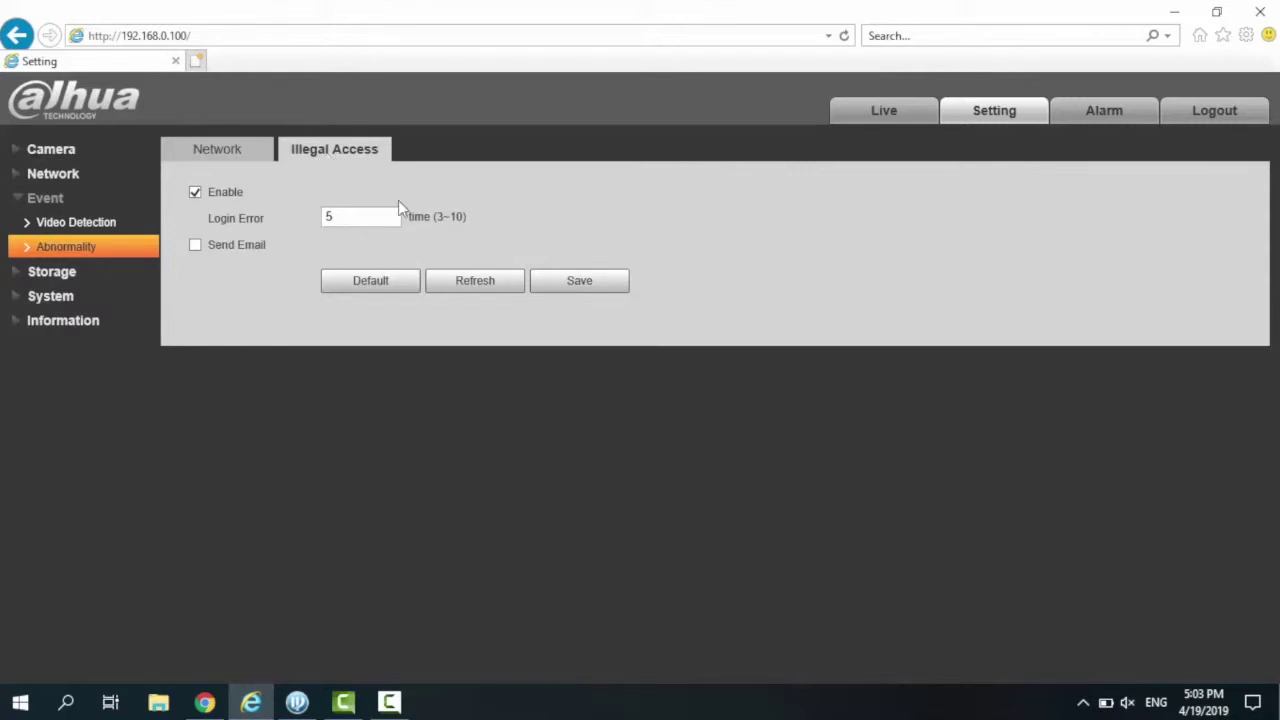
{"action": "left_click", "coordinate": [229, 160]}
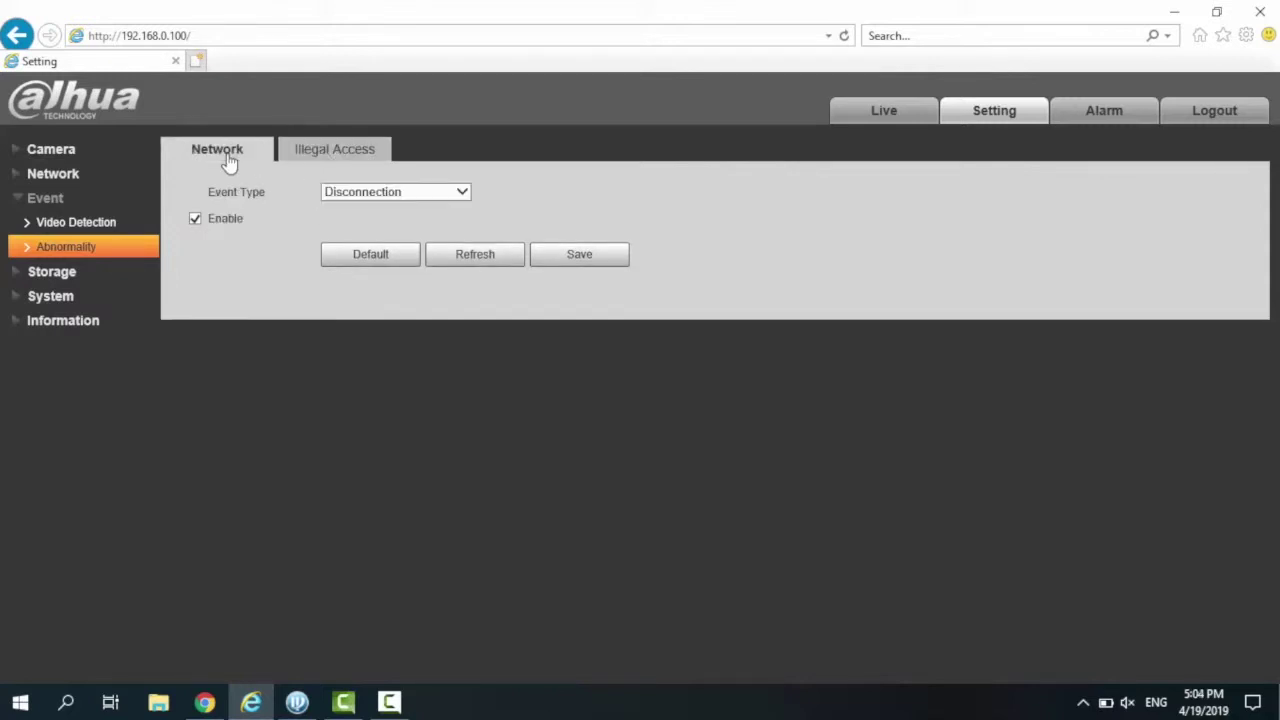
Review the storage schedule settings for Record, Snapshot and Holiday Schedule, including the holiday calendar's month choices
{"action": "left_click", "coordinate": [76, 274]}
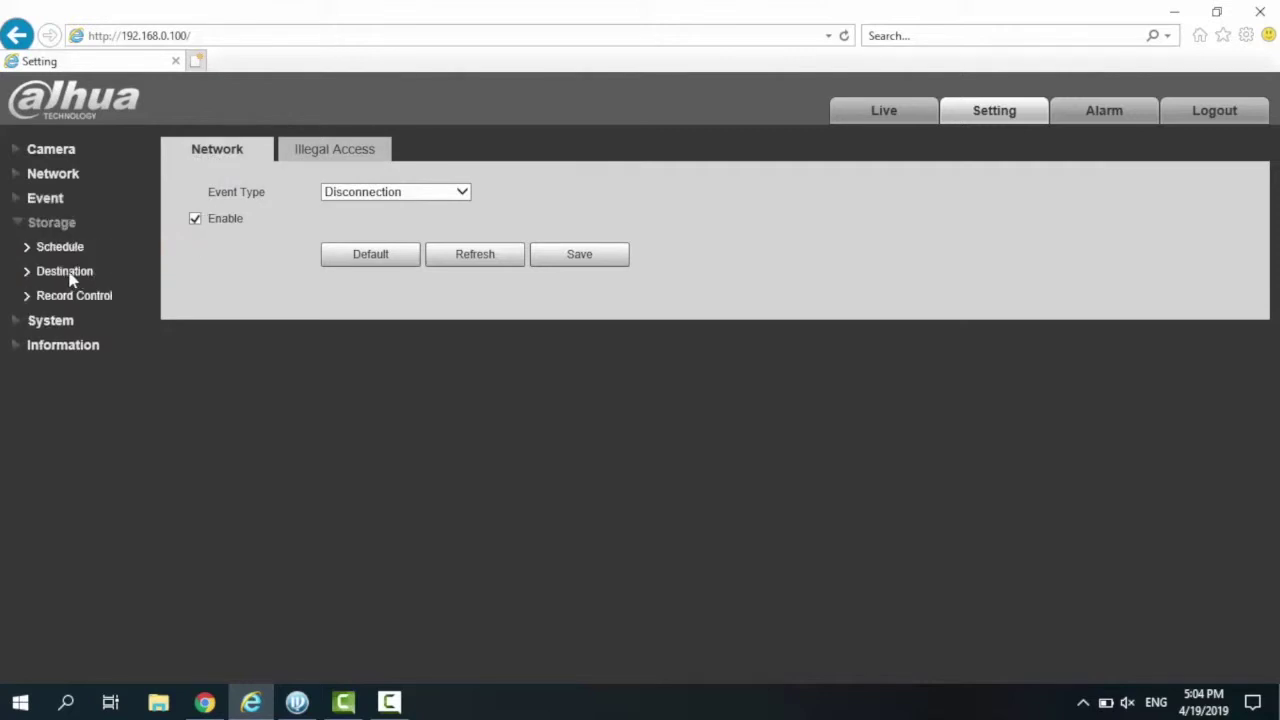
{"action": "left_click", "coordinate": [87, 248]}
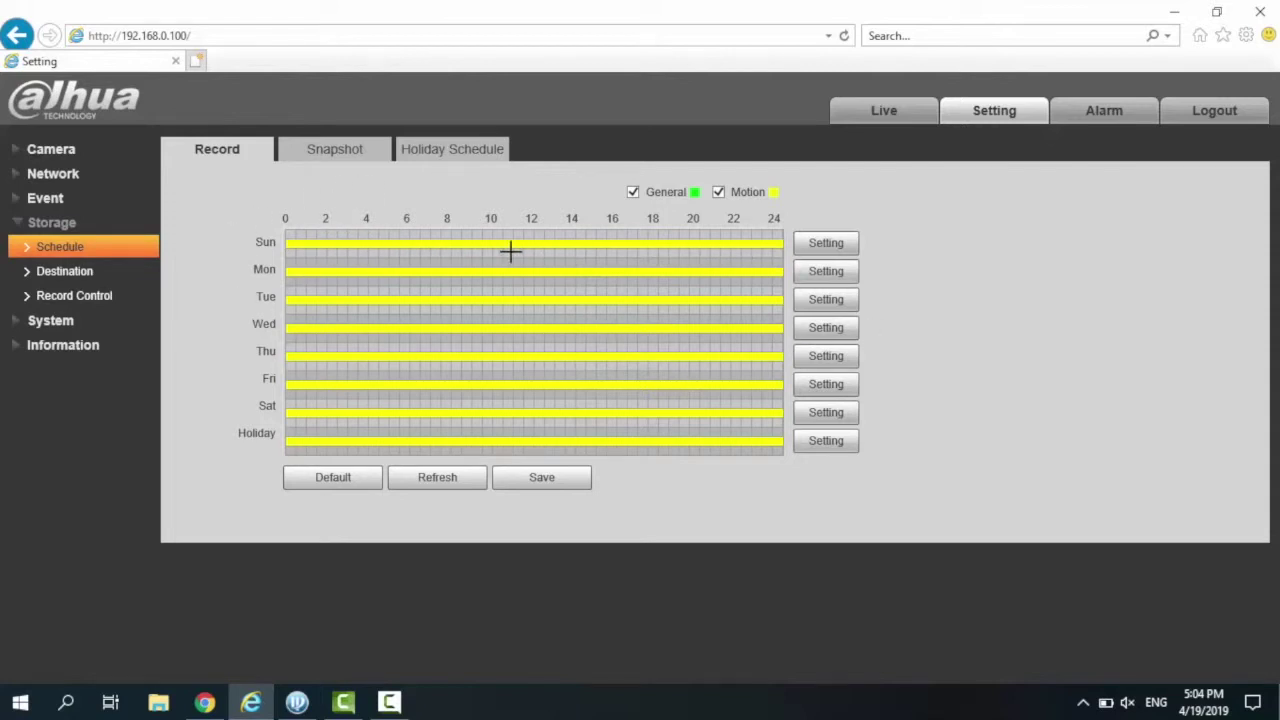
{"action": "left_click", "coordinate": [340, 156]}
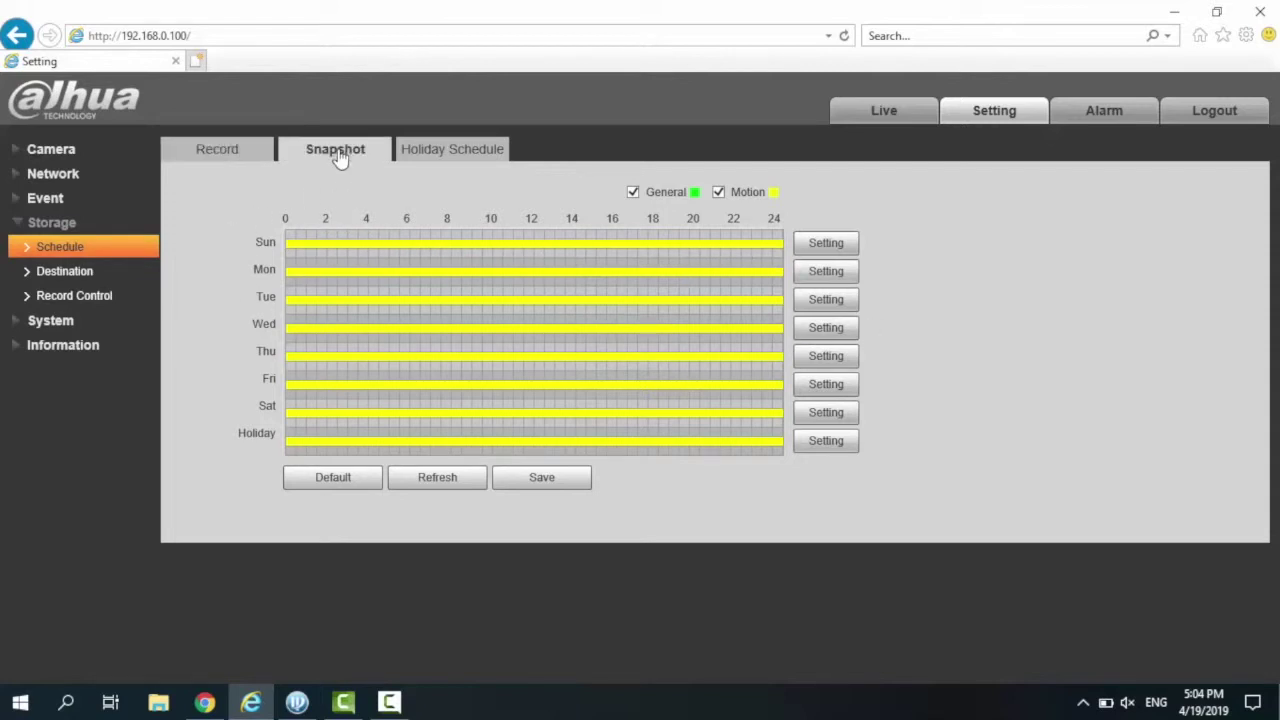
{"action": "left_click", "coordinate": [421, 150]}
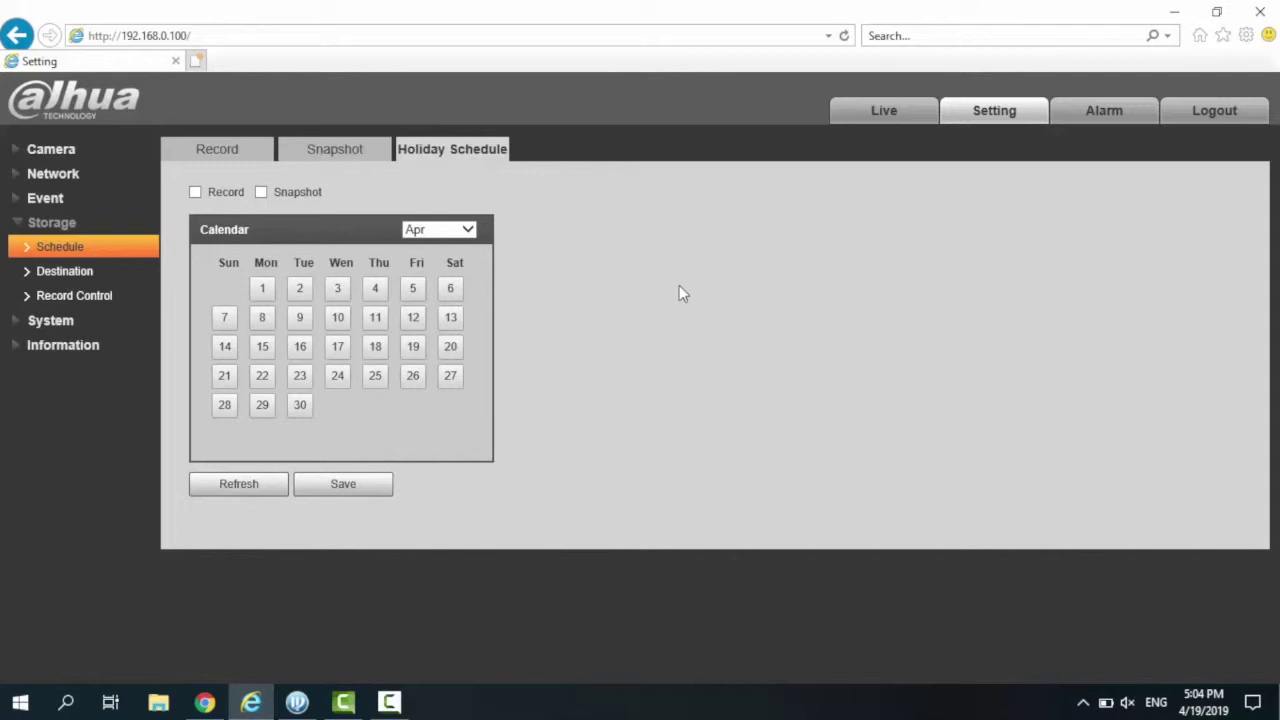
{"action": "left_click", "coordinate": [467, 231]}
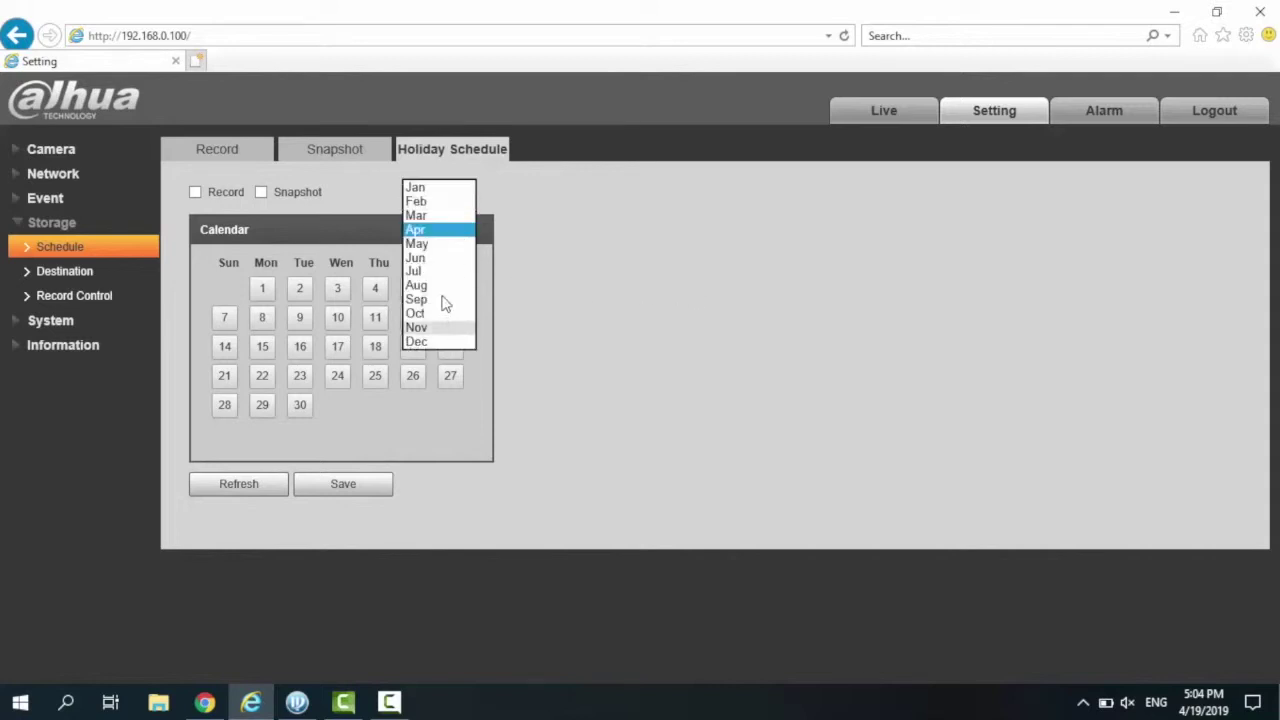
{"action": "left_click", "coordinate": [638, 299]}
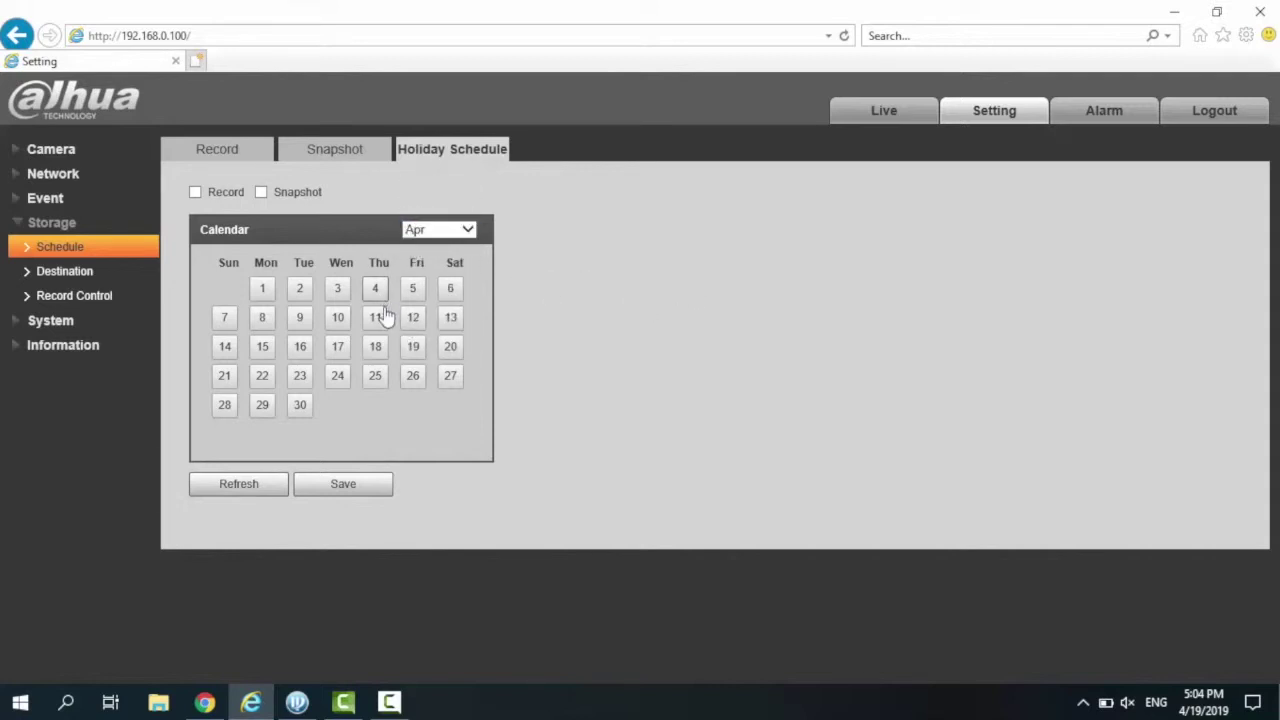
Review the storage destination settings for Path, FTP and NAS, and the Record Control options
{"action": "left_click", "coordinate": [72, 276]}
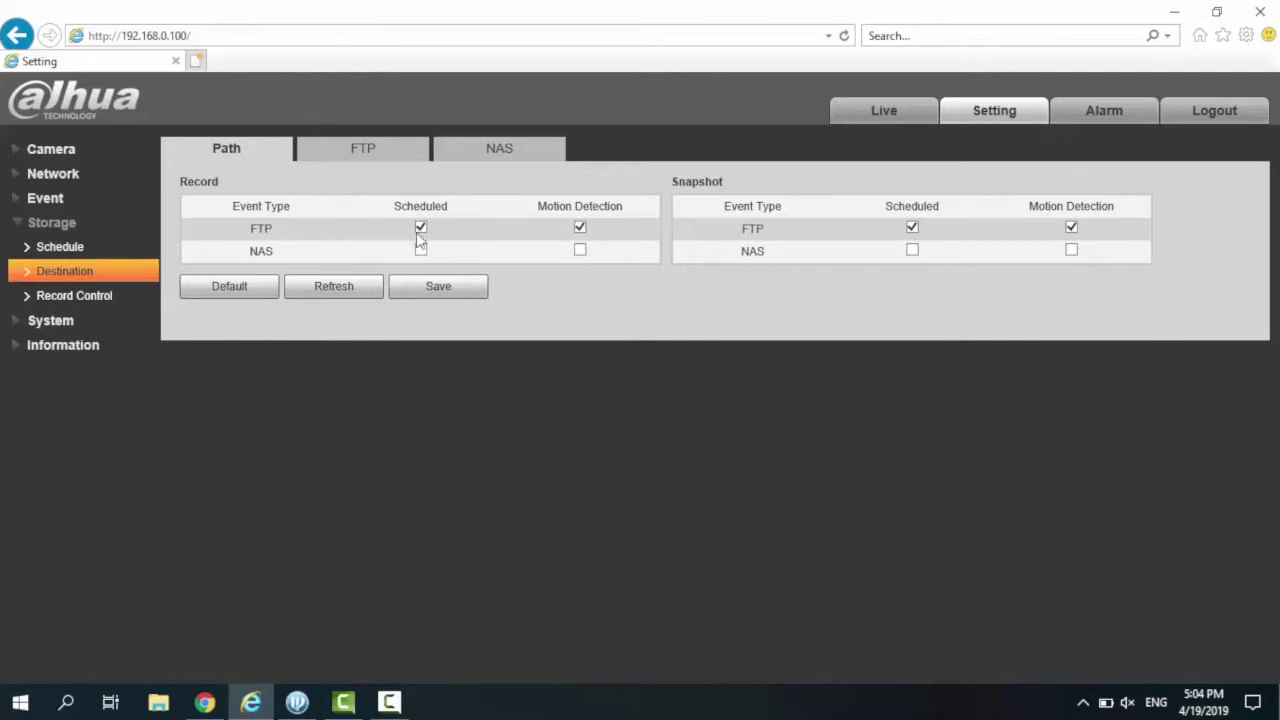
{"action": "left_click", "coordinate": [402, 157]}
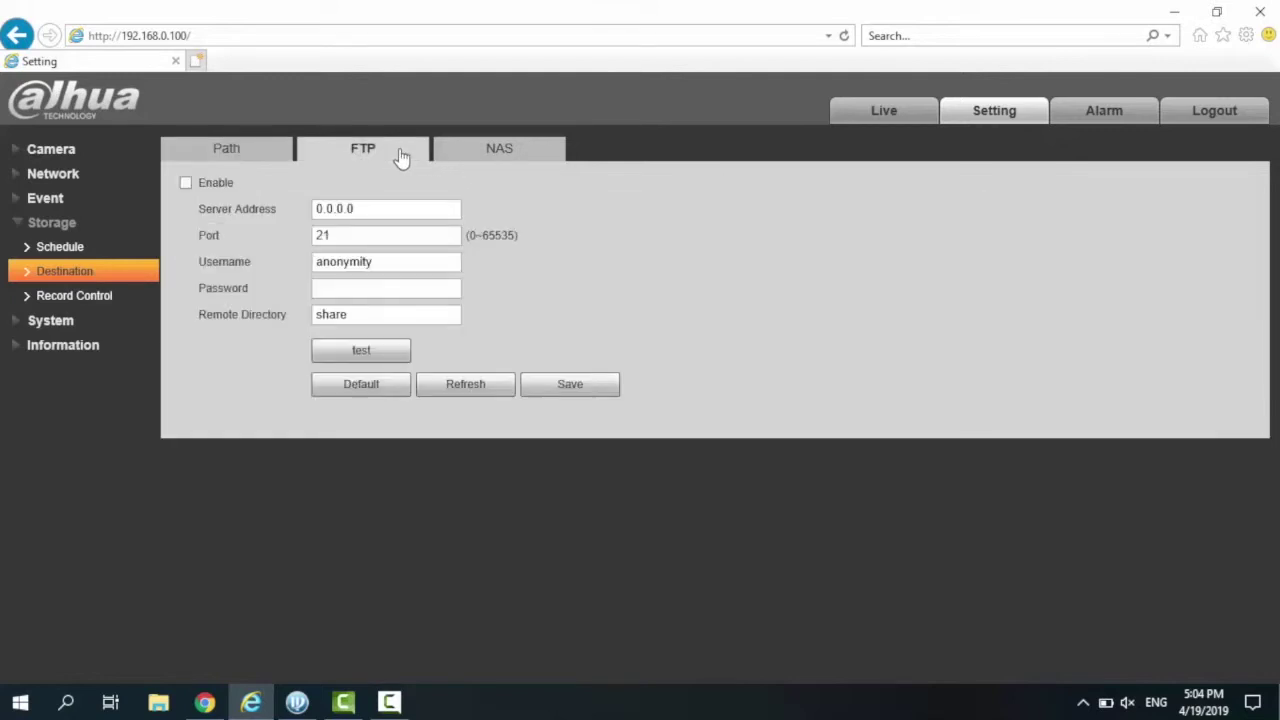
{"action": "left_click", "coordinate": [508, 169]}
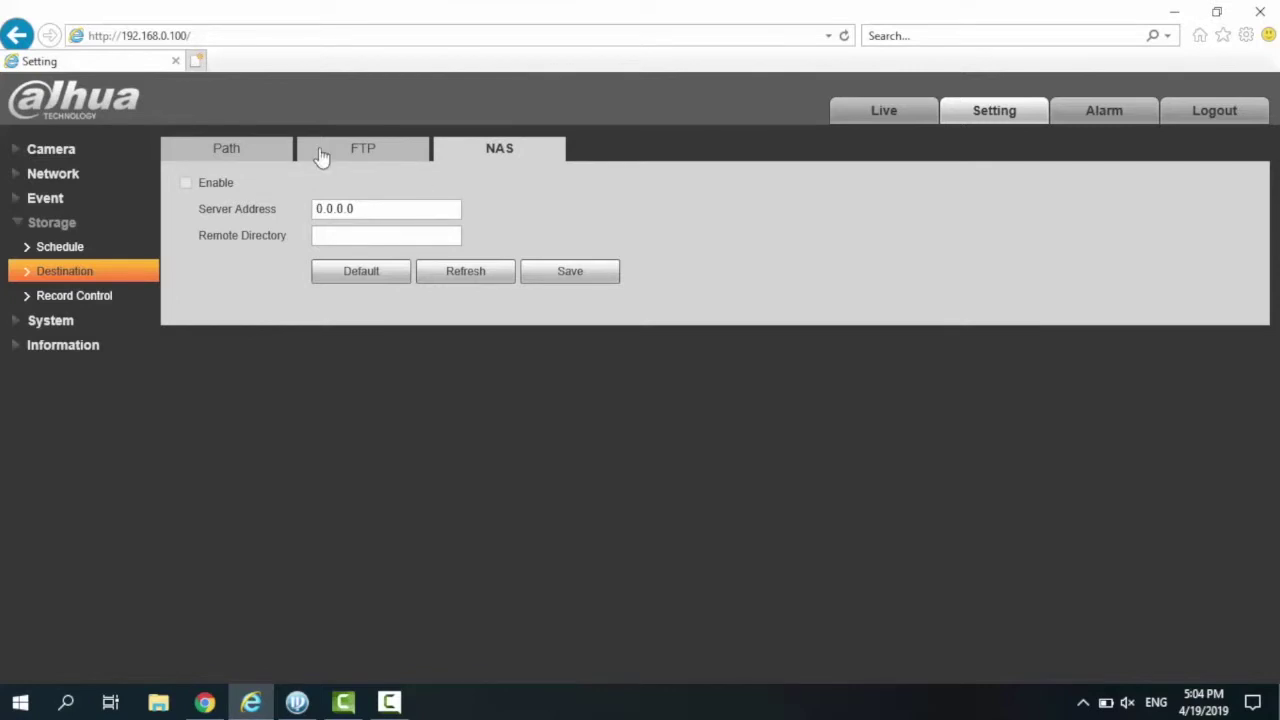
{"action": "left_click", "coordinate": [27, 305]}
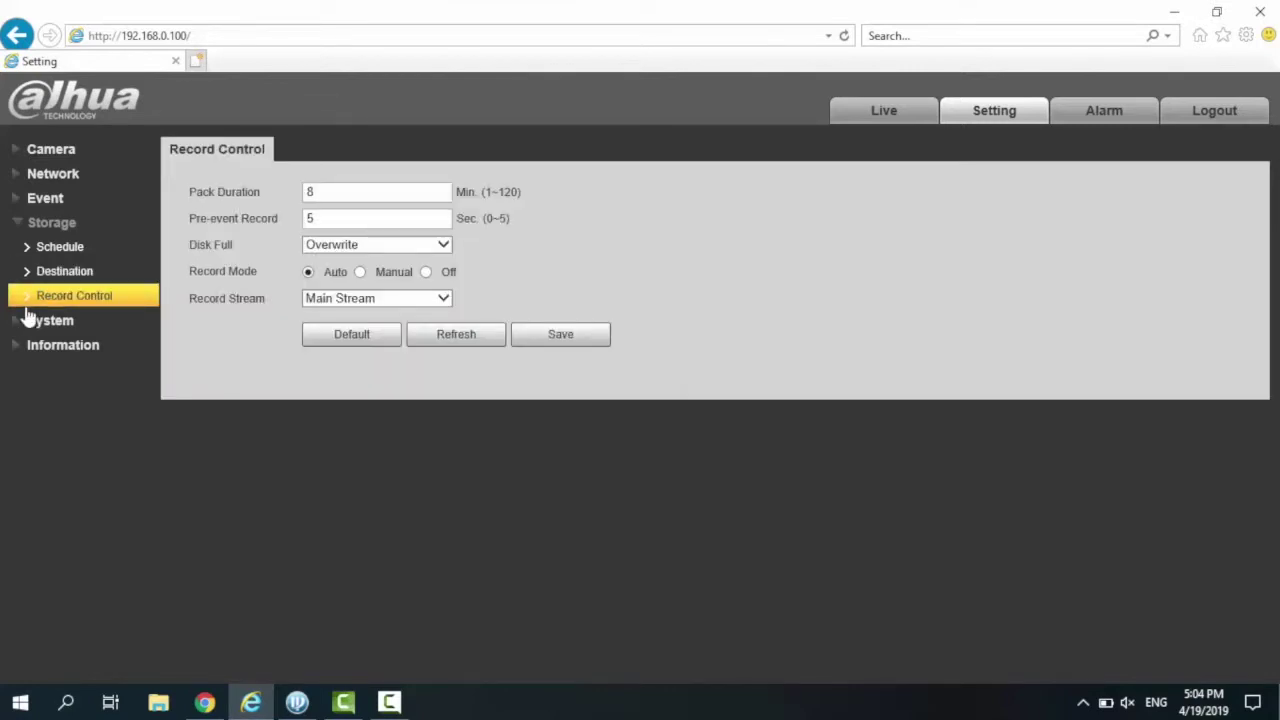
{"action": "left_click", "coordinate": [388, 193]}
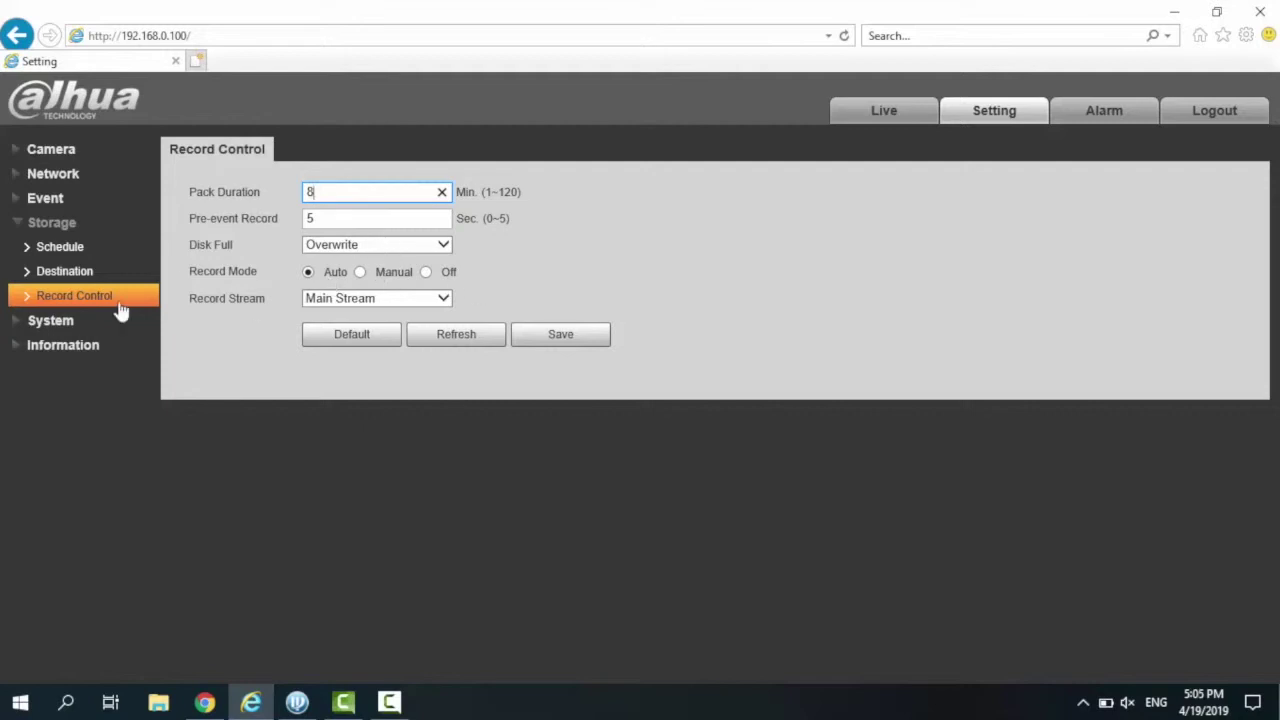
Review the general system settings for device name, language and video standard, and the date and time settings
{"action": "left_click", "coordinate": [75, 318]}
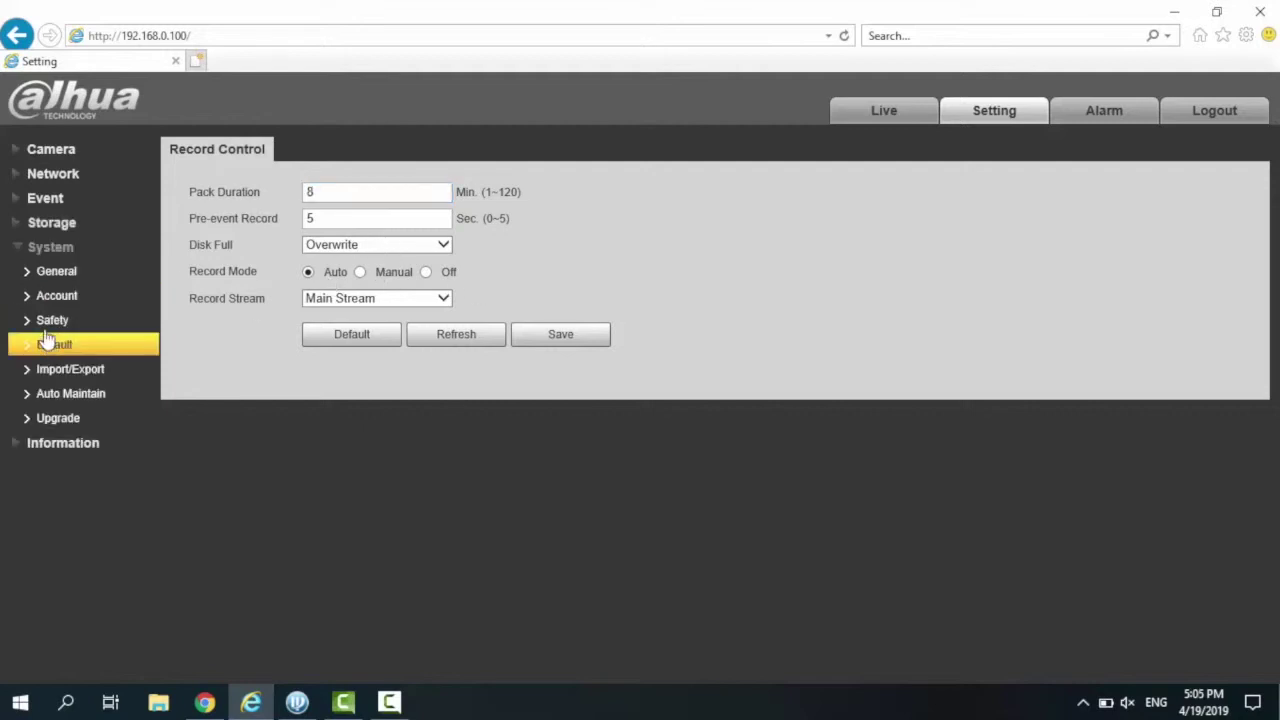
{"action": "left_click", "coordinate": [68, 274]}
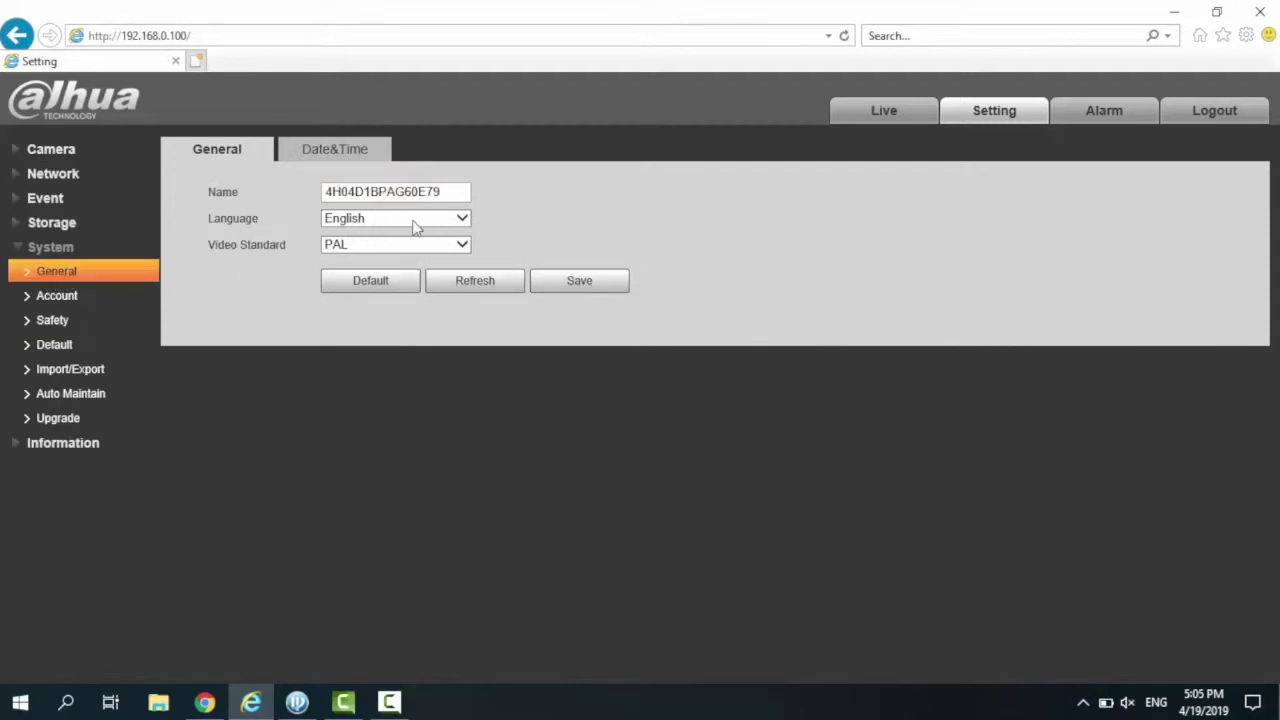
{"action": "left_click", "coordinate": [362, 248]}
{"action": "left_click", "coordinate": [347, 158]}
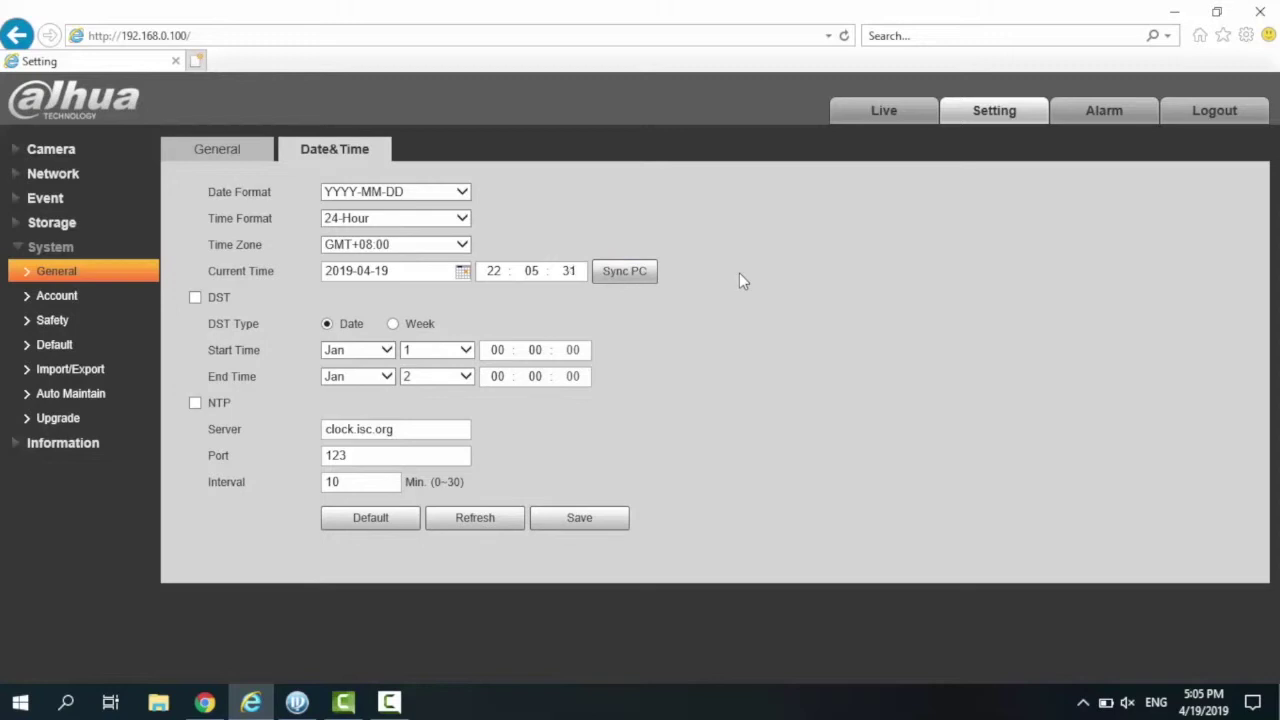
Review the system's account management for regular users and Onvif users
{"action": "left_click", "coordinate": [55, 298]}
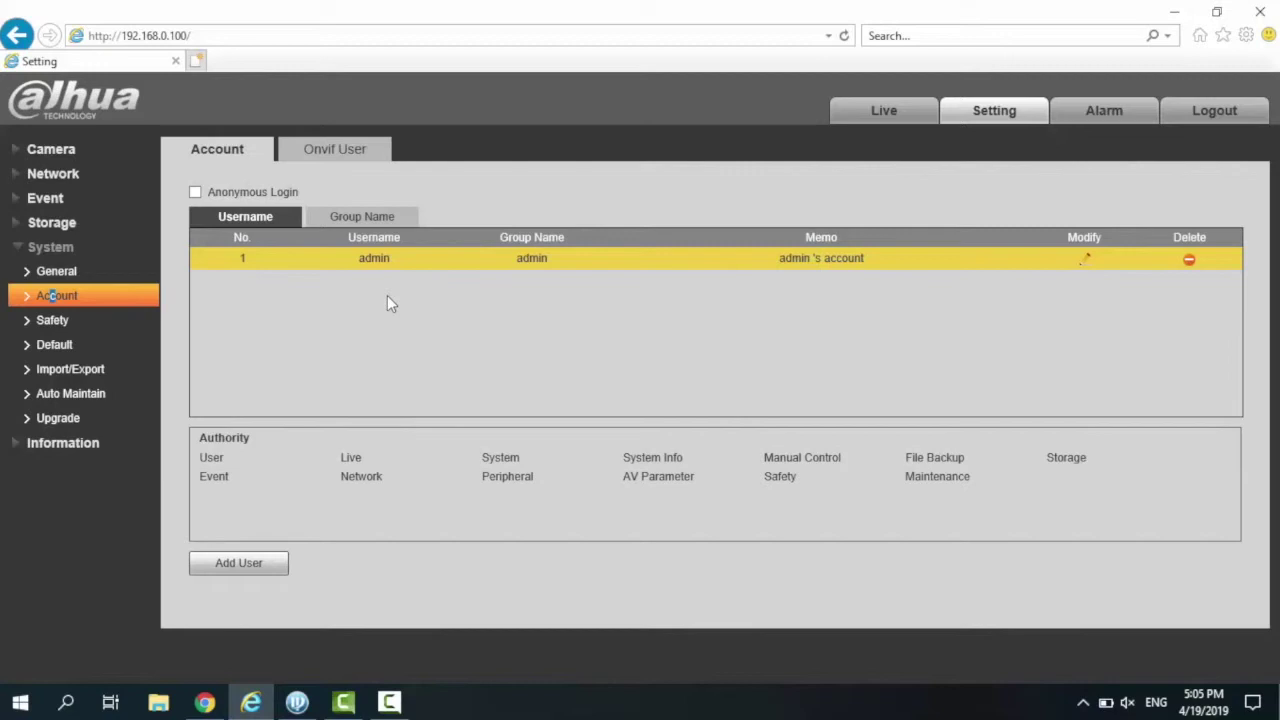
{"action": "left_click", "coordinate": [366, 165]}
{"action": "left_click", "coordinate": [266, 146]}
Review the system safety settings for SSH, IP Filter and Password Reset
{"action": "left_click", "coordinate": [71, 320]}
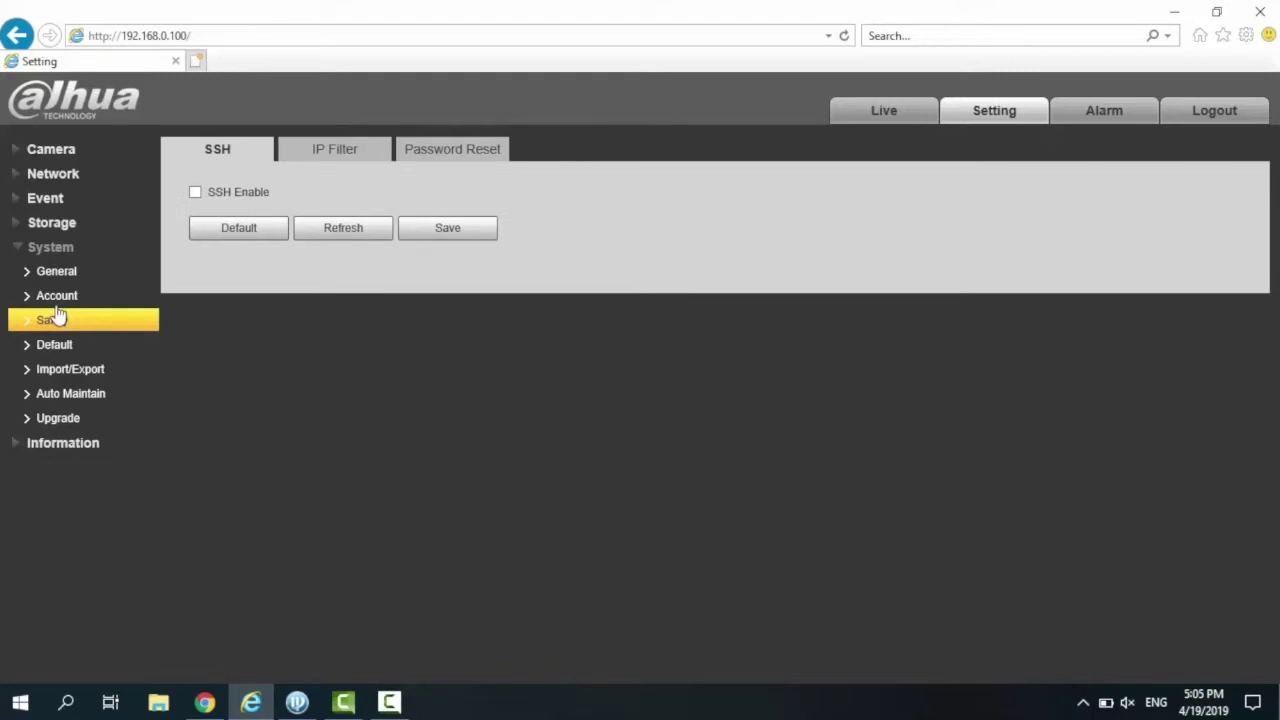
{"action": "left_click", "coordinate": [239, 226]}
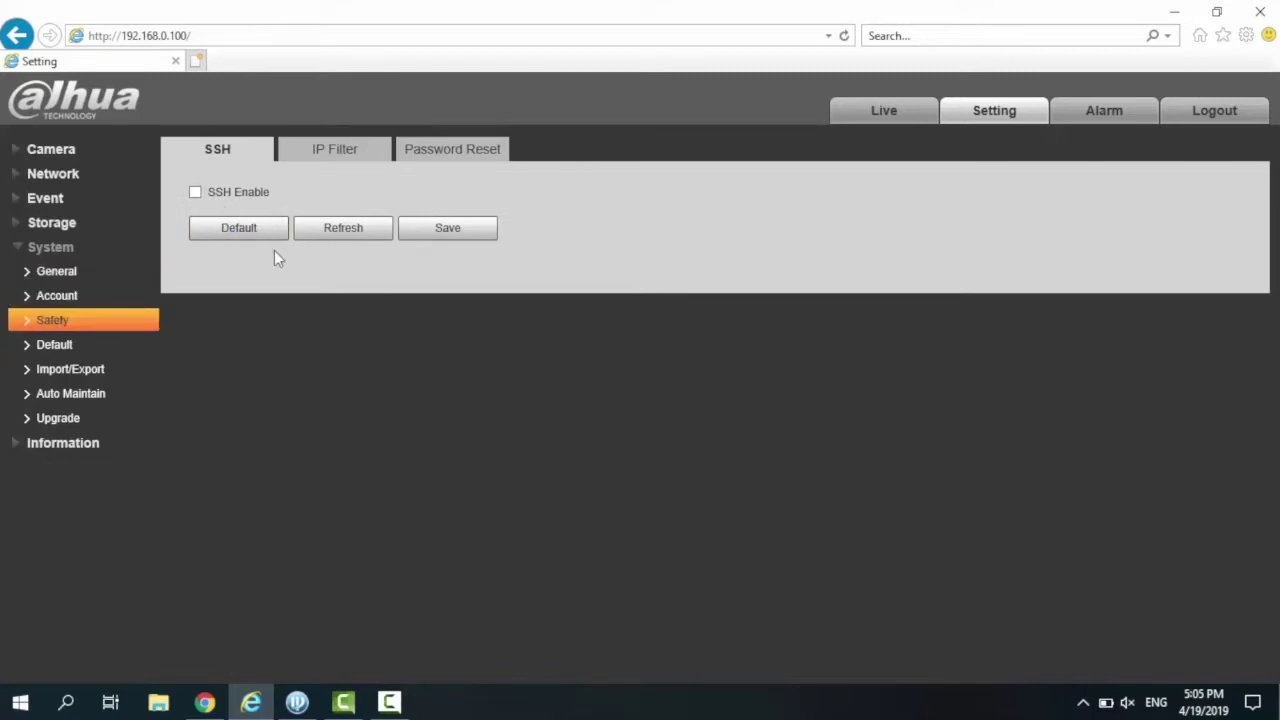
{"action": "left_click", "coordinate": [325, 160]}
{"action": "left_click", "coordinate": [465, 157]}
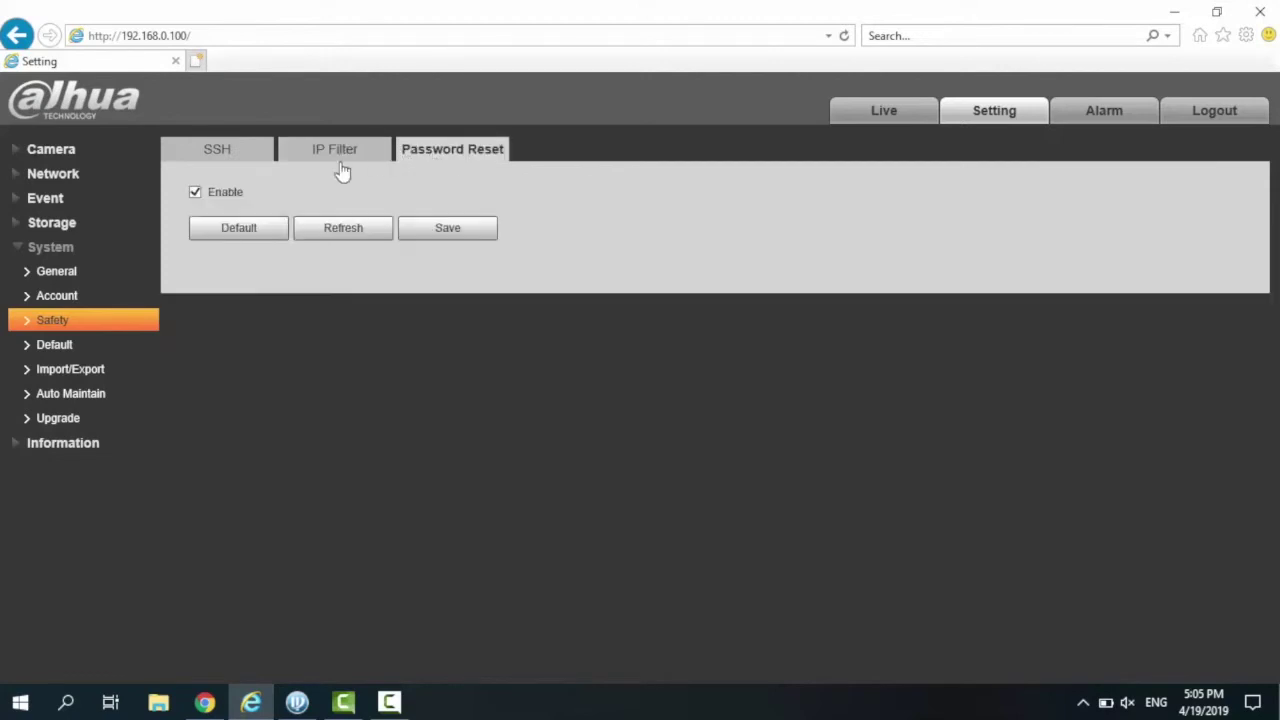
{"action": "left_click", "coordinate": [257, 151]}
Examine the system maintenance pages for Default, Import/Export, Auto Maintain and firmware Upgrade
{"action": "left_click", "coordinate": [88, 348]}
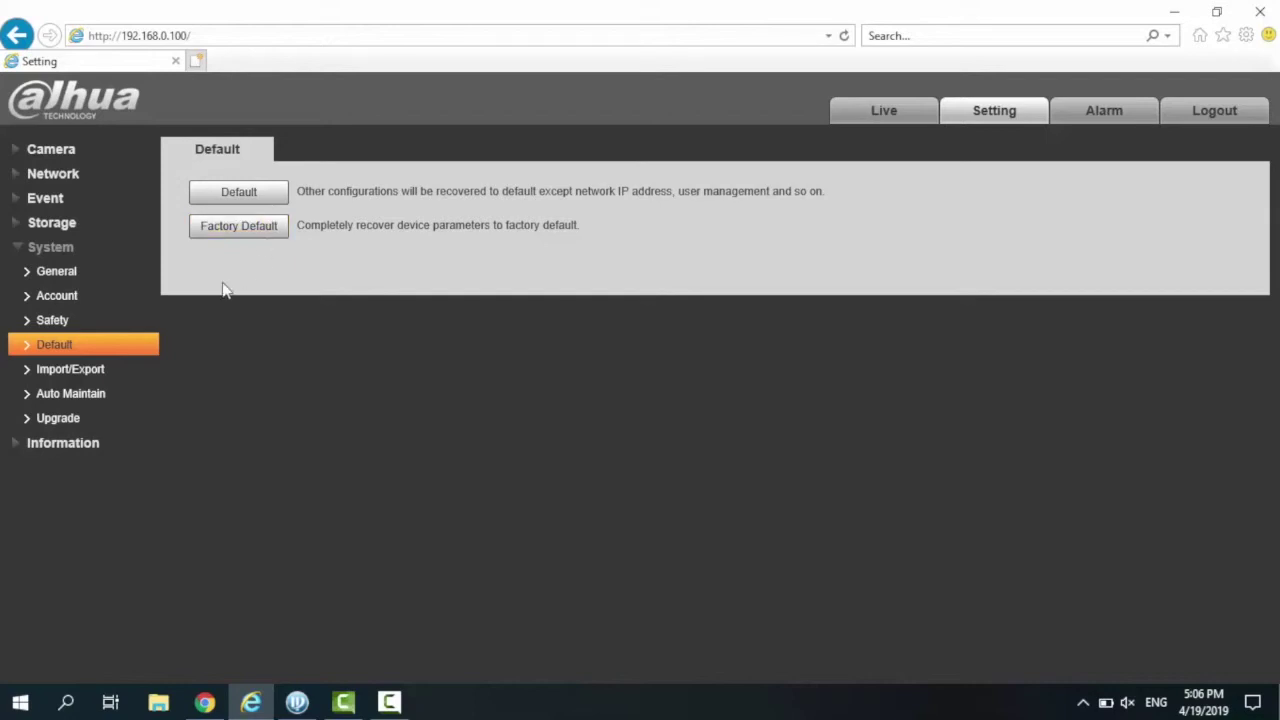
{"action": "left_click", "coordinate": [91, 370]}
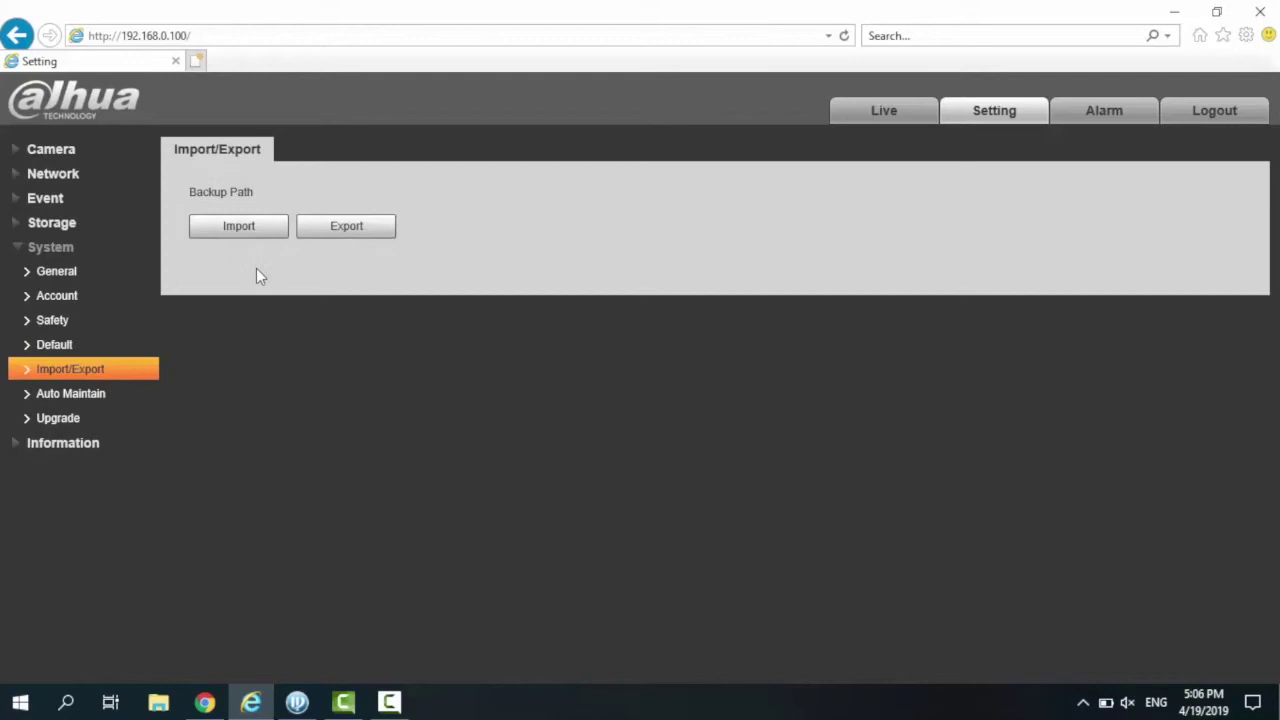
{"action": "left_click", "coordinate": [97, 396]}
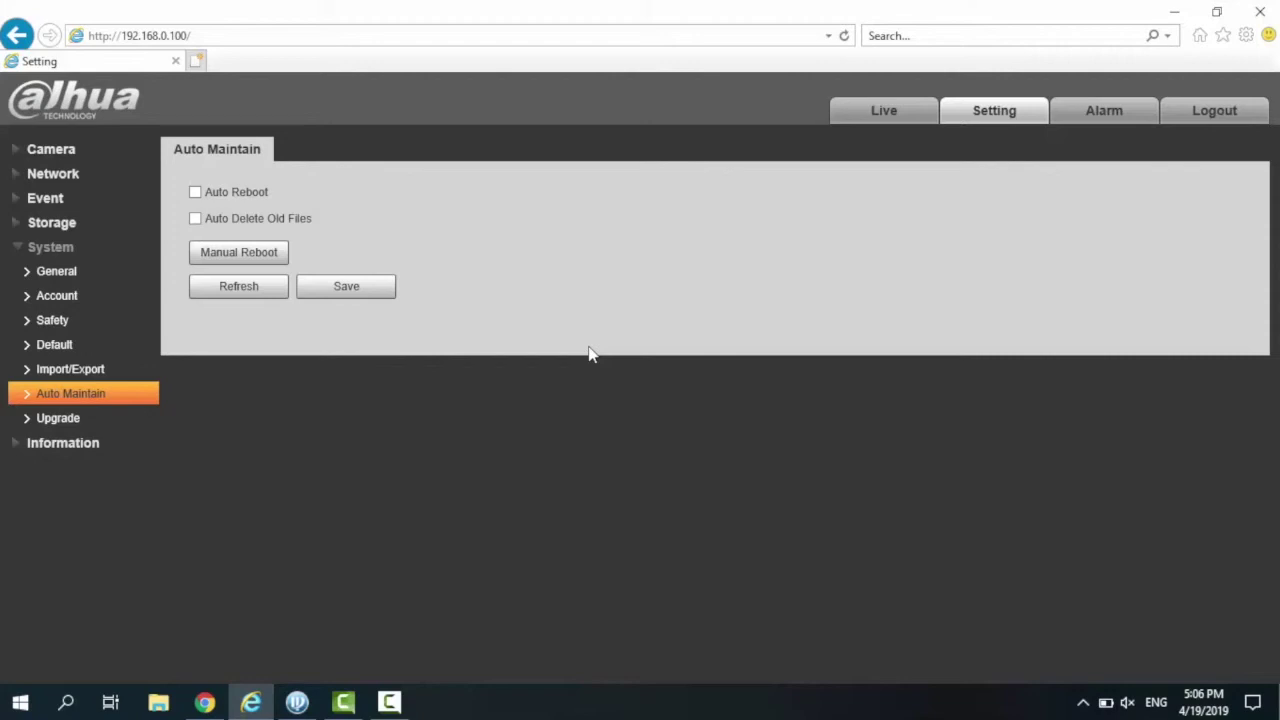
{"action": "left_click", "coordinate": [60, 420]}
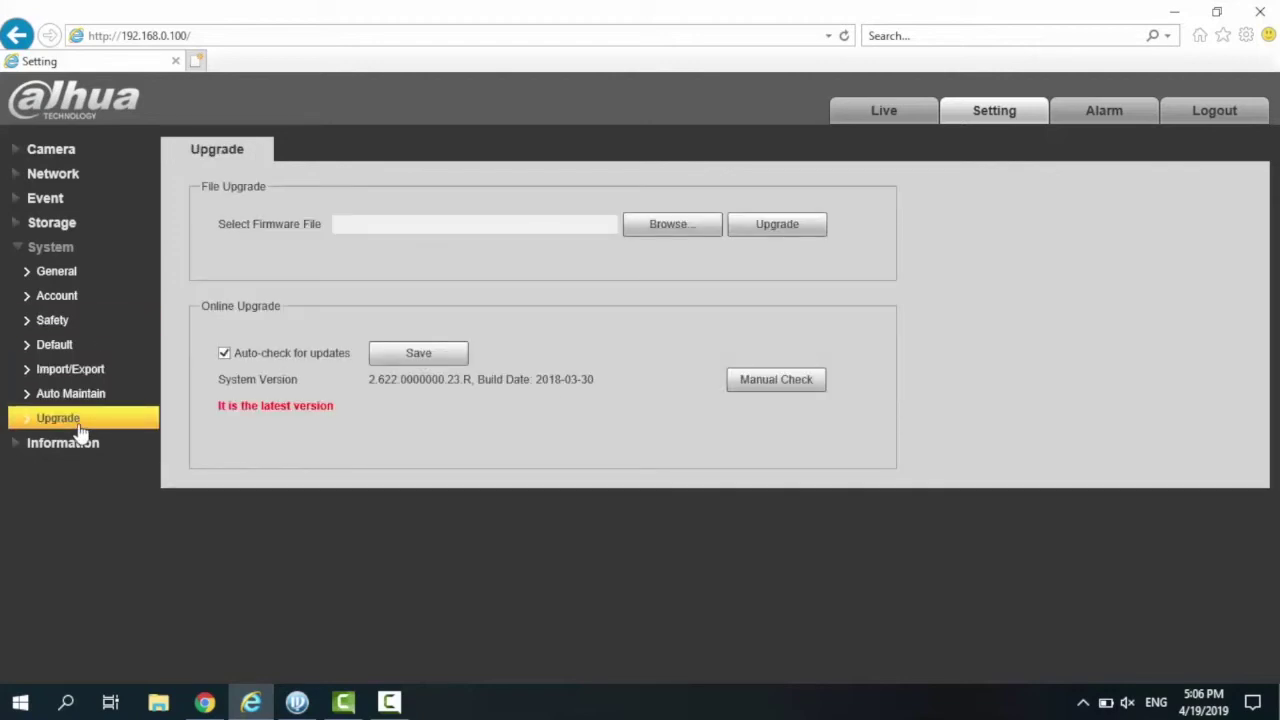